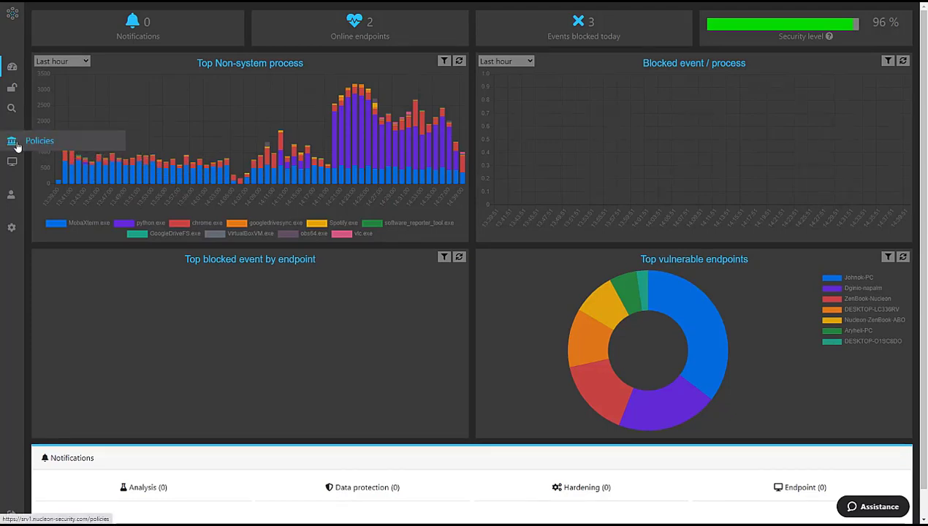
Open the Detection - Learning policy, examine its Learning option and rollback configuration, and close it without changes.
click(16, 146)
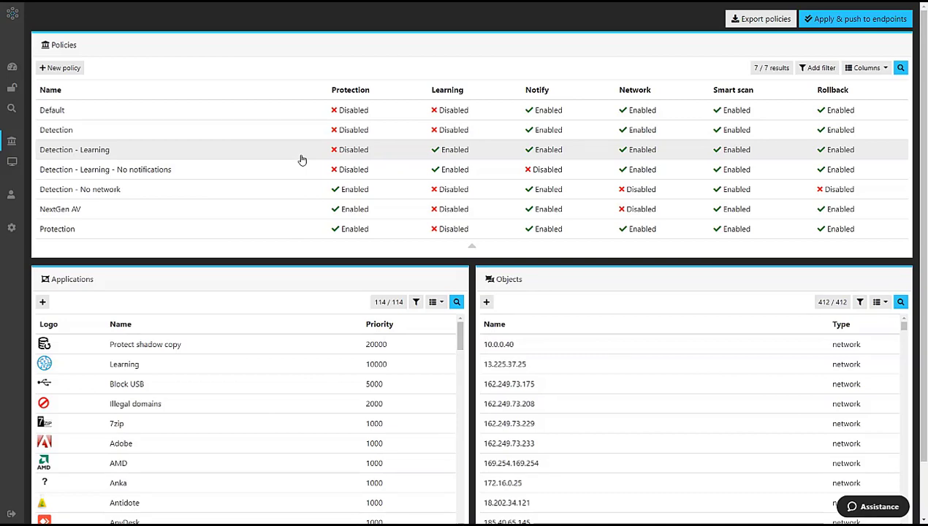
click(302, 159)
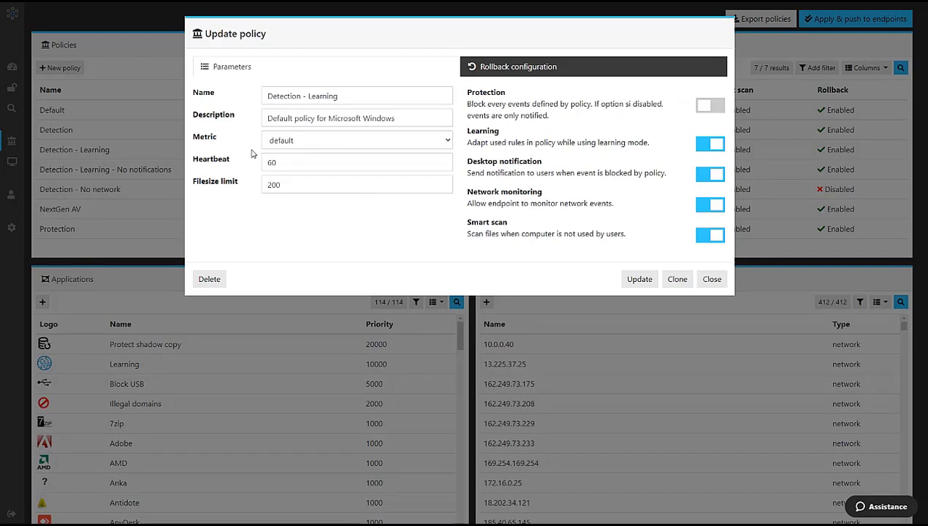
double_click(498, 130)
click(493, 129)
double_click(485, 133)
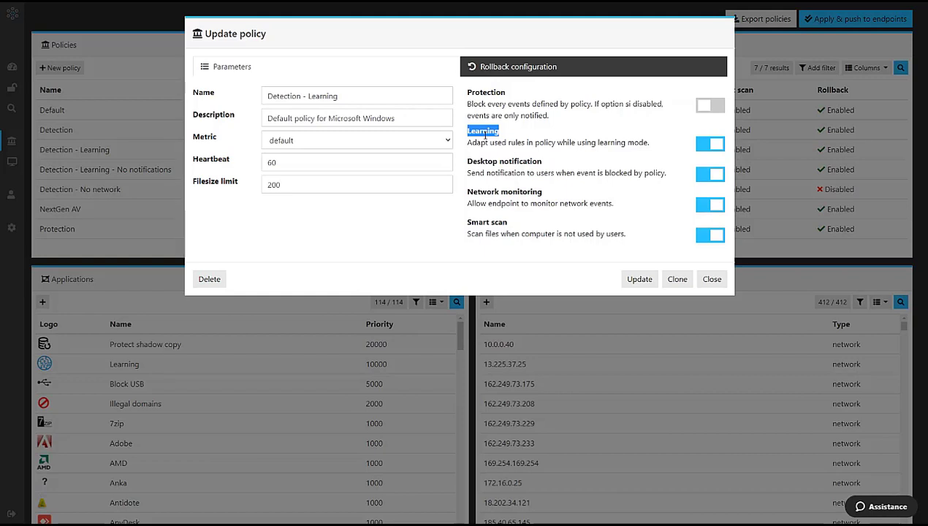
click(491, 216)
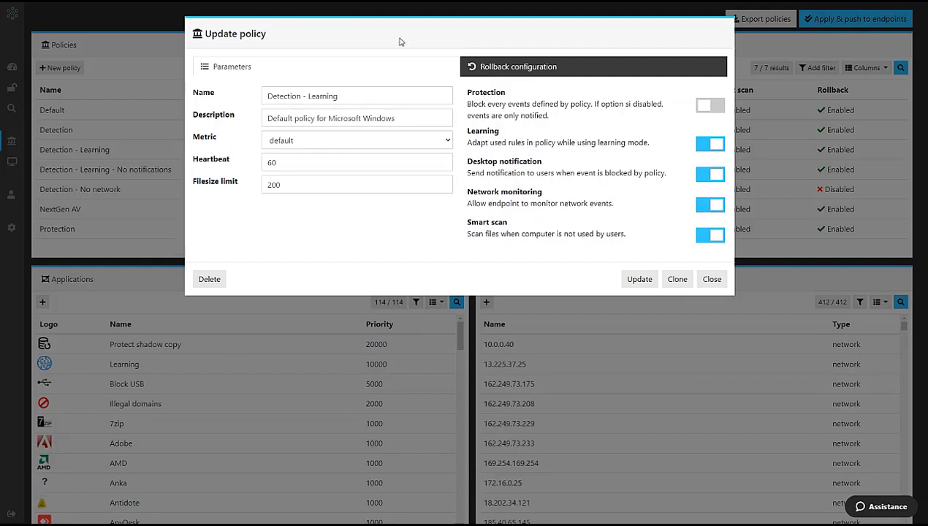
click(472, 67)
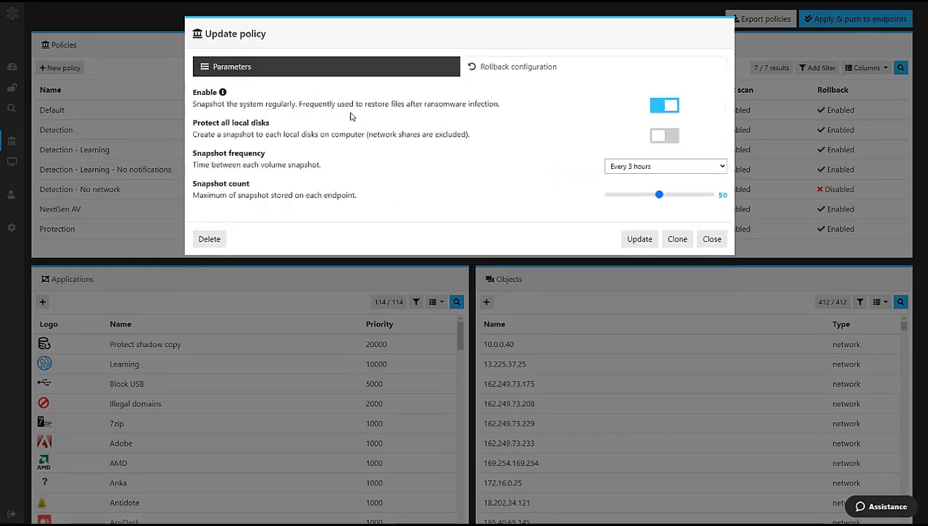
click(713, 240)
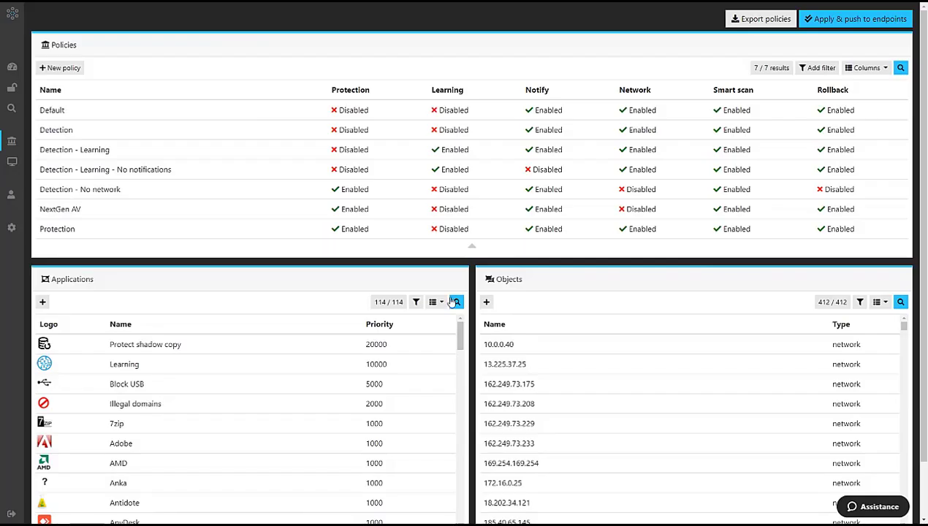
Browse the Applications list on the policies page and open the KeePass application.
scroll(479, 296, down, 1)
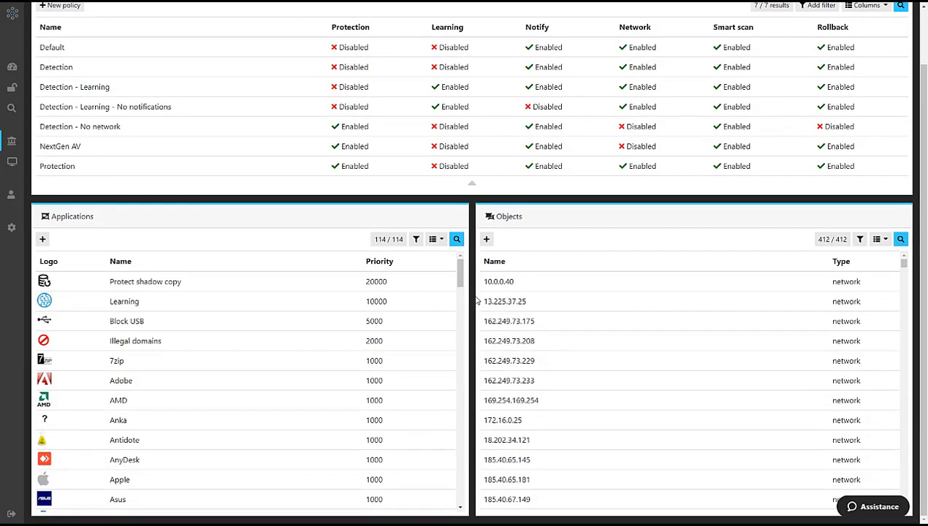
scroll(423, 335, down, 3)
scroll(423, 337, down, 10)
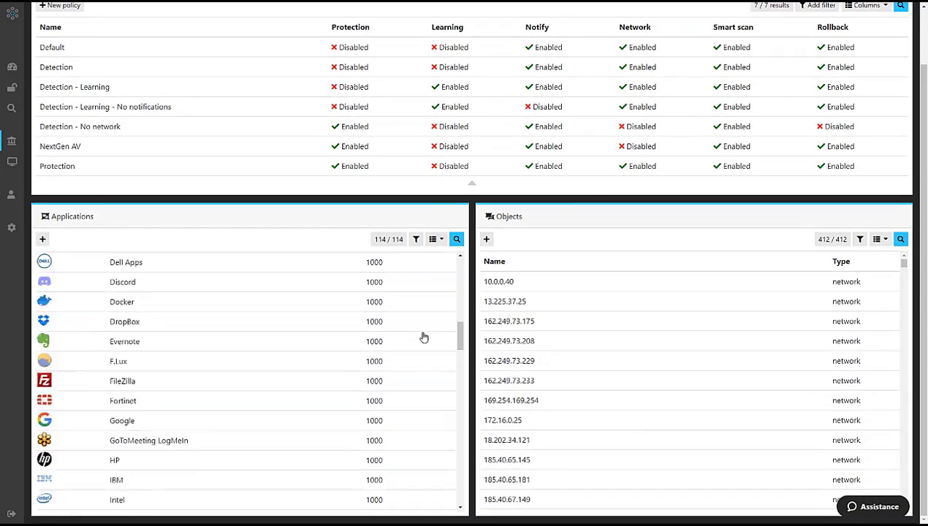
scroll(424, 337, down, 5)
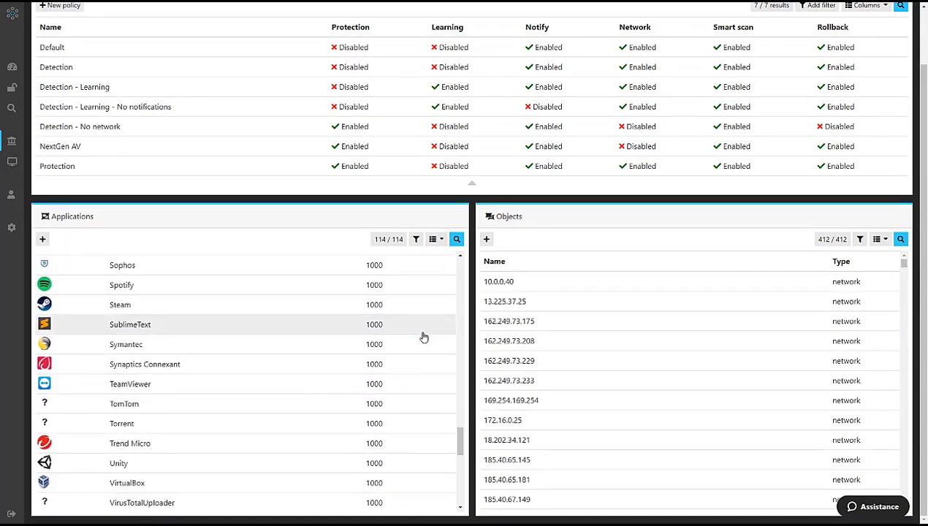
scroll(423, 337, down, 3)
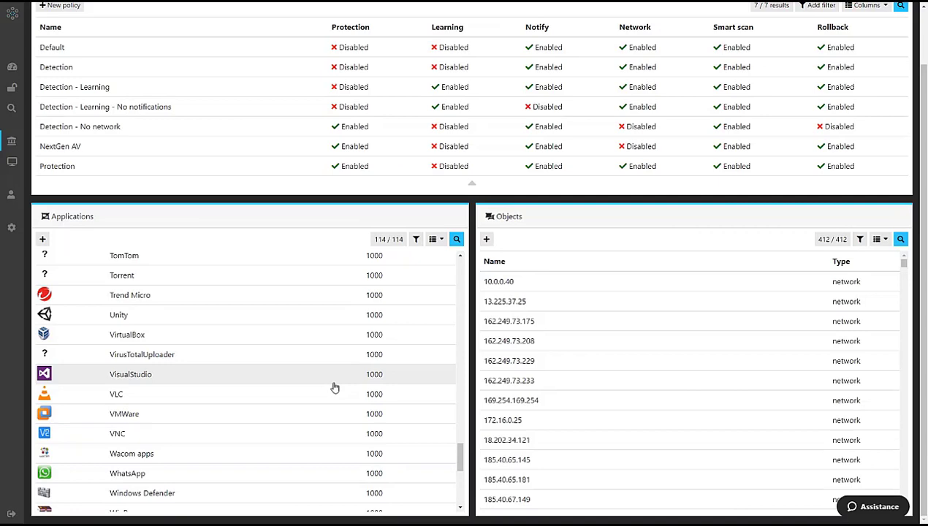
scroll(335, 388, down, 5)
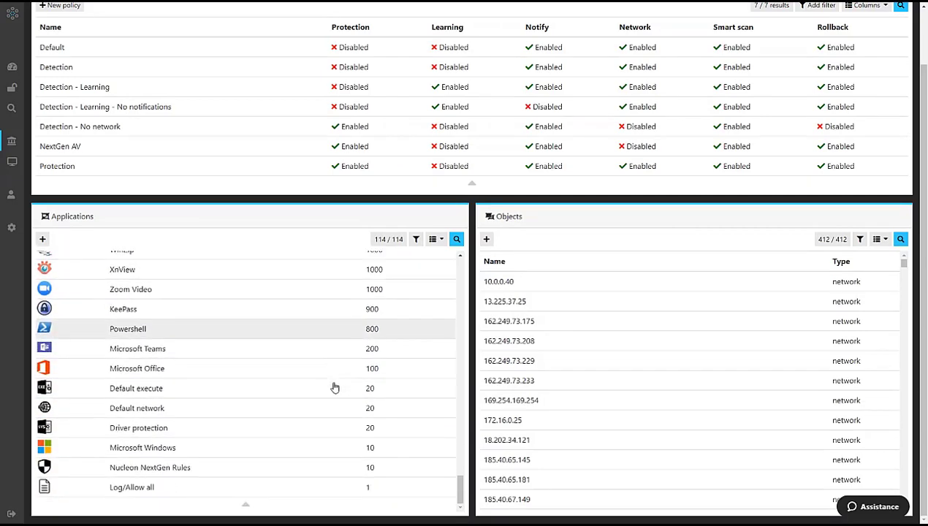
scroll(332, 386, up, 1)
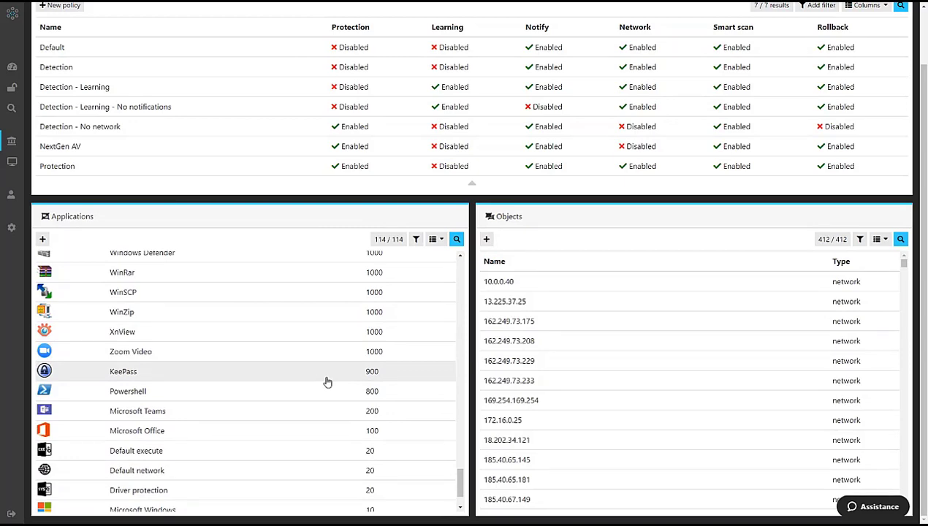
click(327, 373)
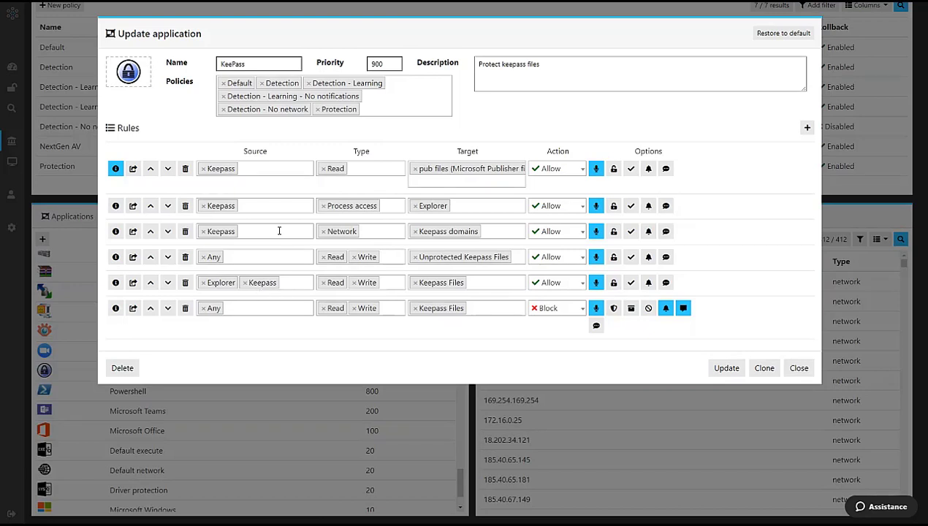
Examine the source and target of the KeePass application's rules, then close it and go to the Windows desktop.
double_click(257, 153)
click(258, 155)
double_click(468, 152)
click(521, 296)
right_click(800, 369)
click(800, 370)
right_click(800, 370)
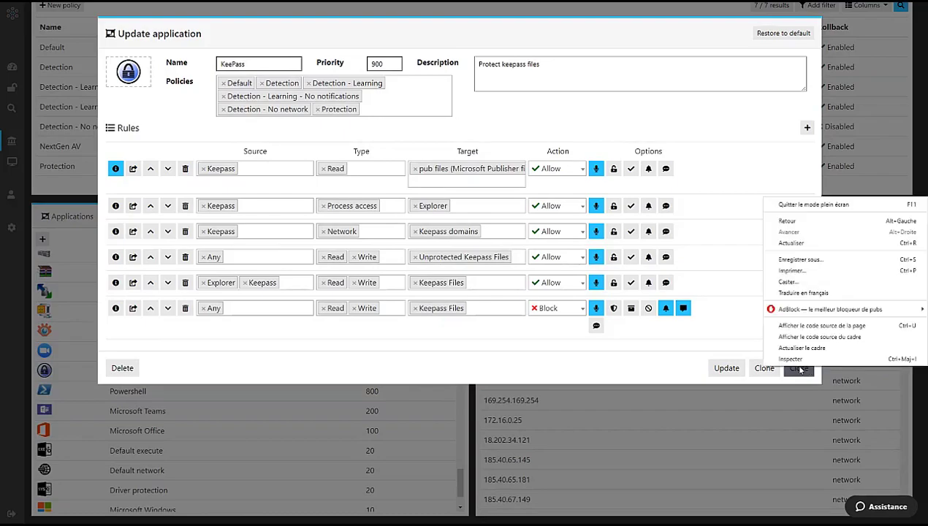
click(800, 372)
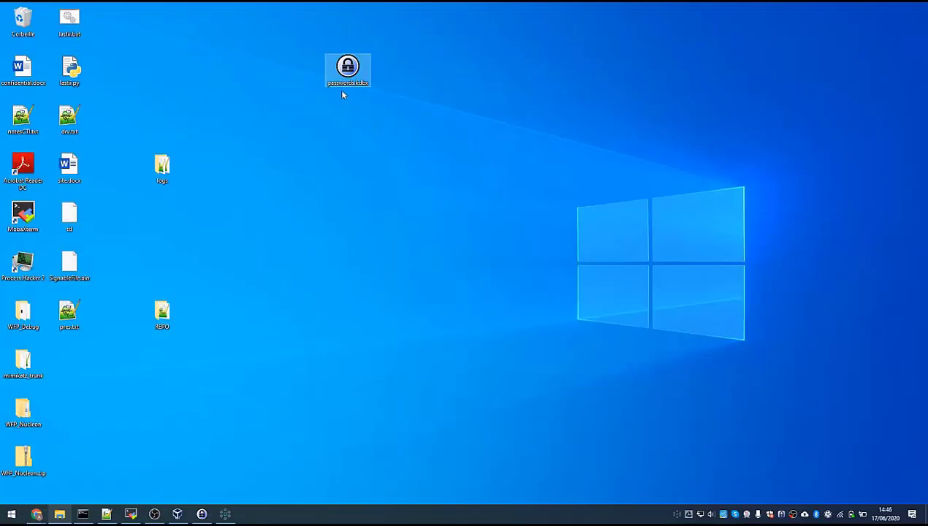
Open passwords.kdbx from the desktop in KeePass, unlock it with the master password, and minimize KeePass.
click(341, 87)
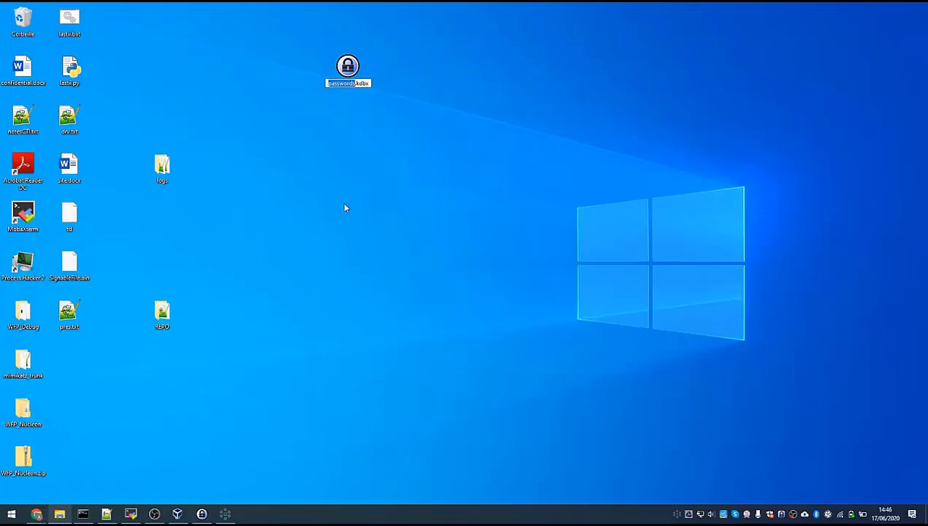
key(Escape)
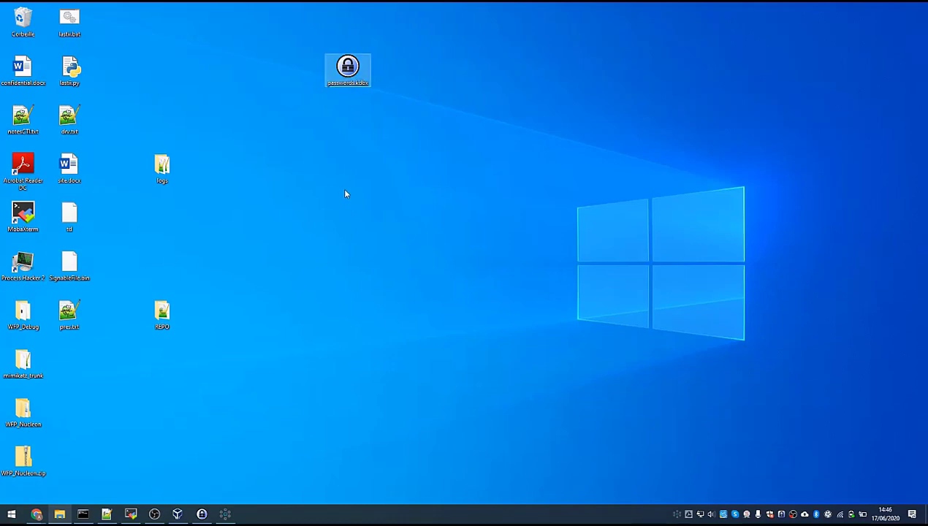
double_click(356, 84)
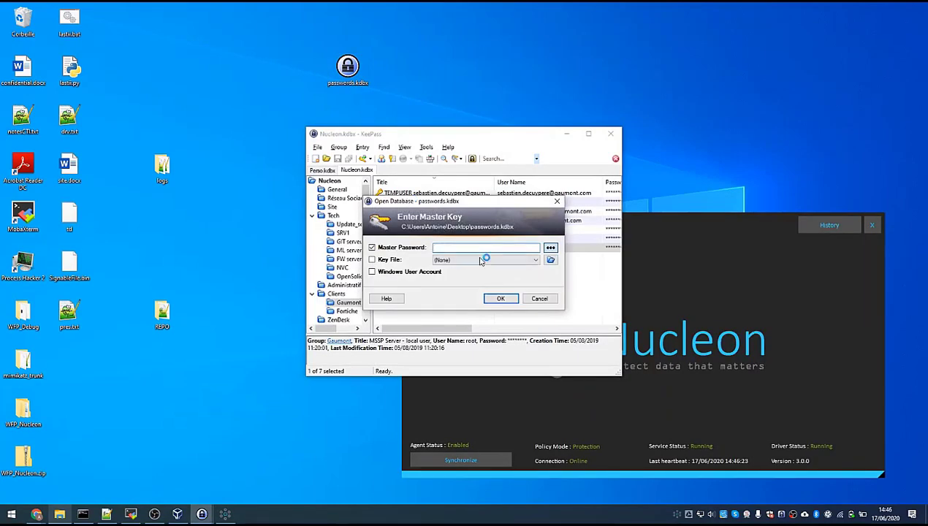
key(Return)
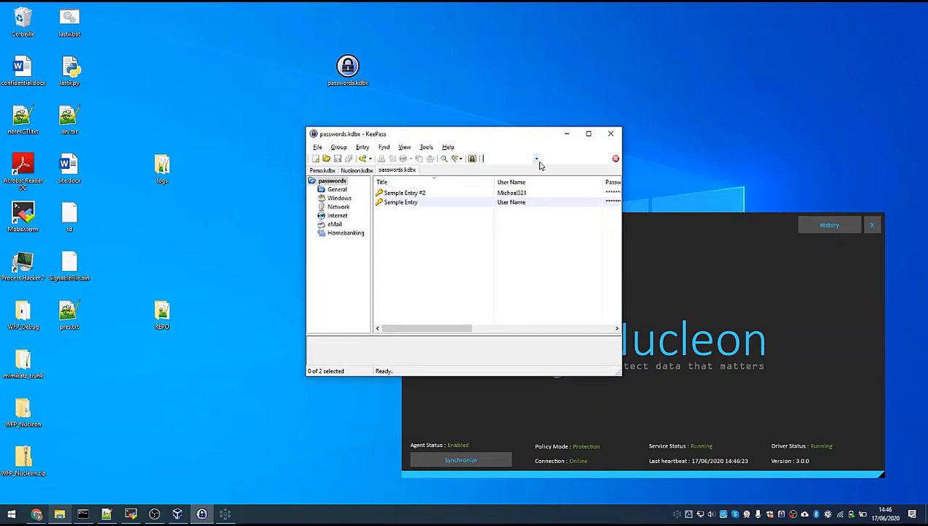
click(567, 136)
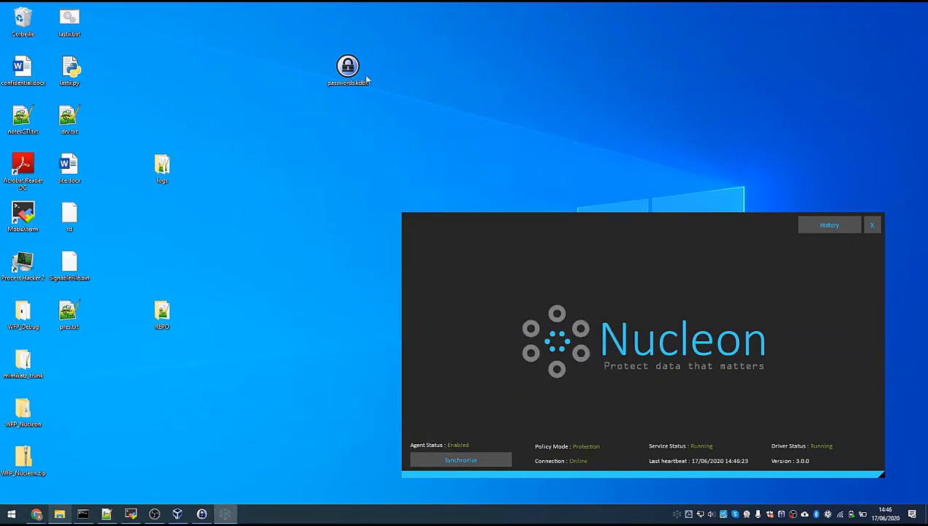
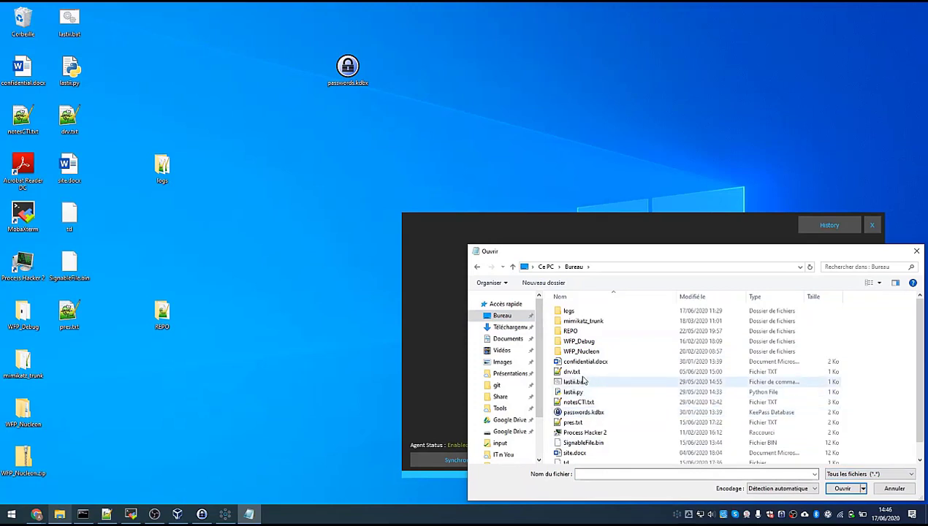
Try to open passwords.kdbx from the Bureau folder in Notepad, dismiss the dialogs and close Notepad.
scroll(585, 424, down, 1)
double_click(592, 398)
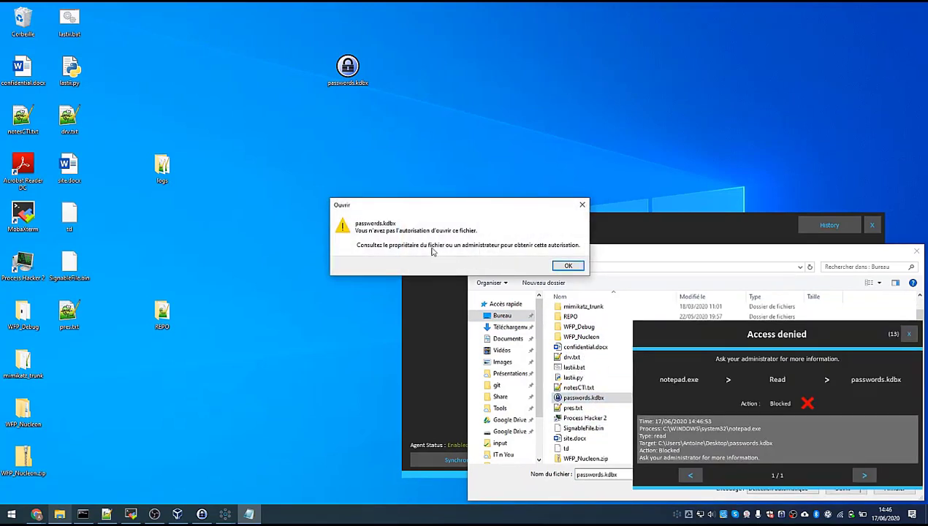
click(564, 266)
click(916, 250)
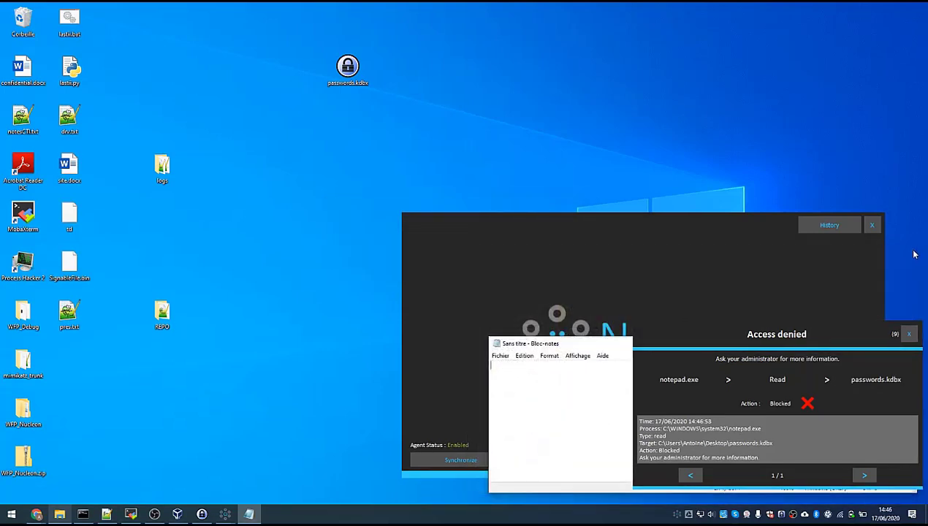
double_click(497, 343)
Move the Access denied notification aside and close it, then check the Nucleon agent's event history and return to its overview.
drag(598, 254, 499, 122)
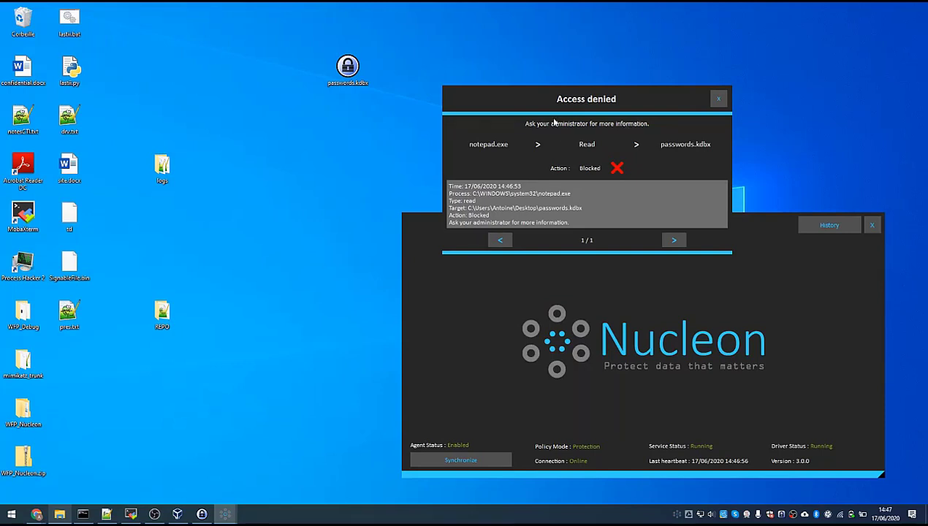
click(719, 98)
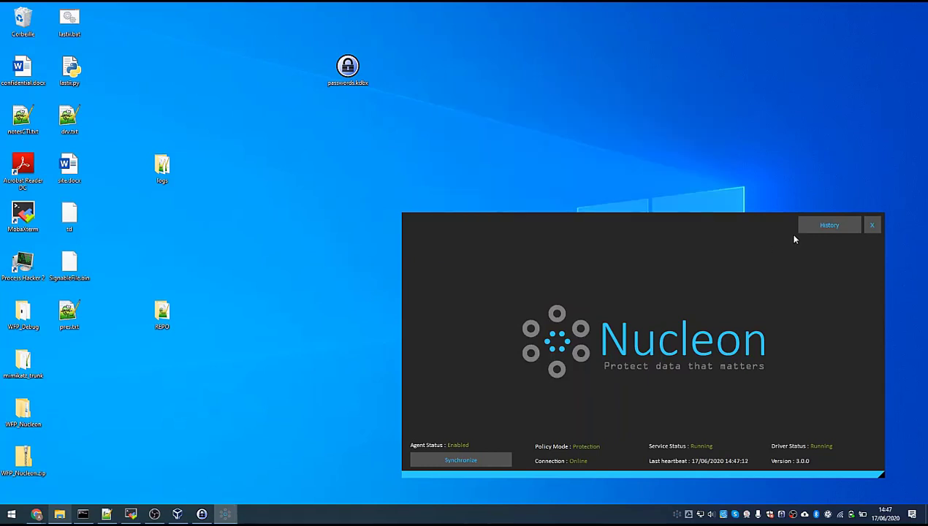
click(820, 228)
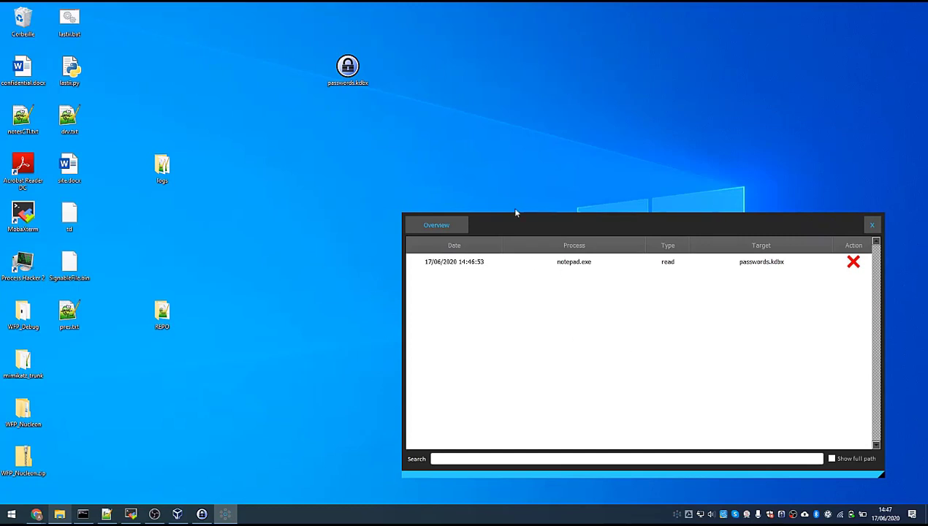
click(465, 226)
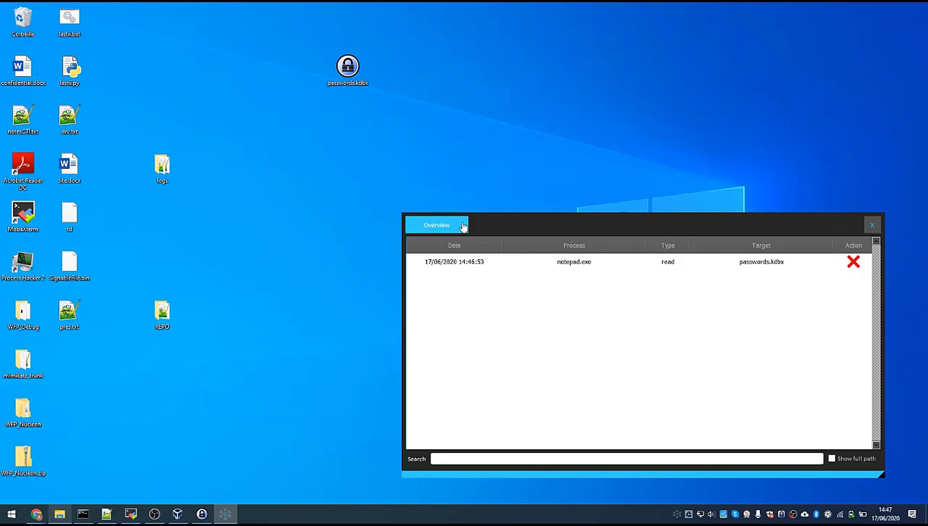
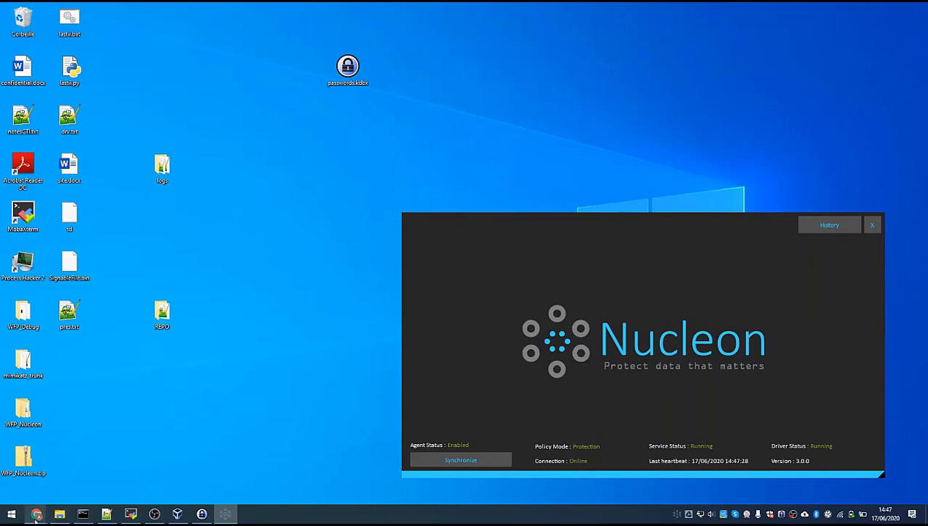
Switch to the Nucleon Security console in Chrome and open its dashboard.
mouse_move(35, 516)
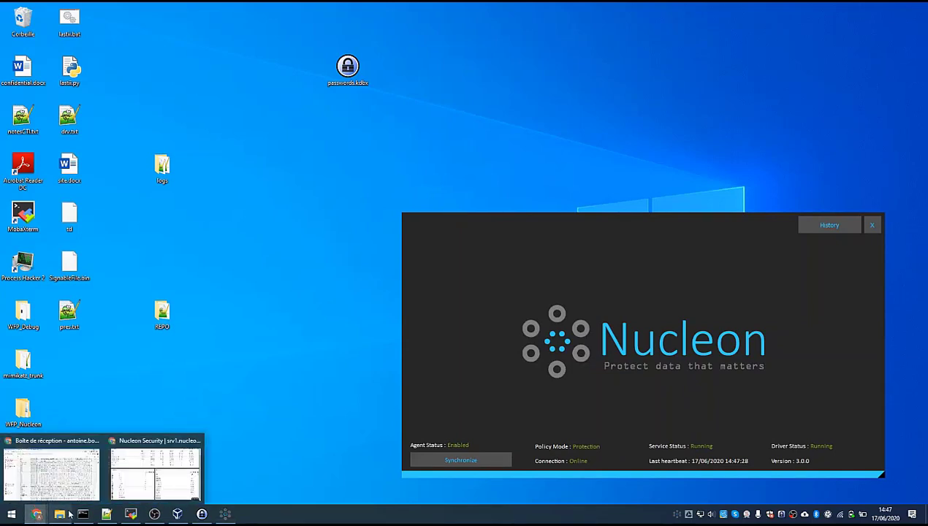
click(144, 481)
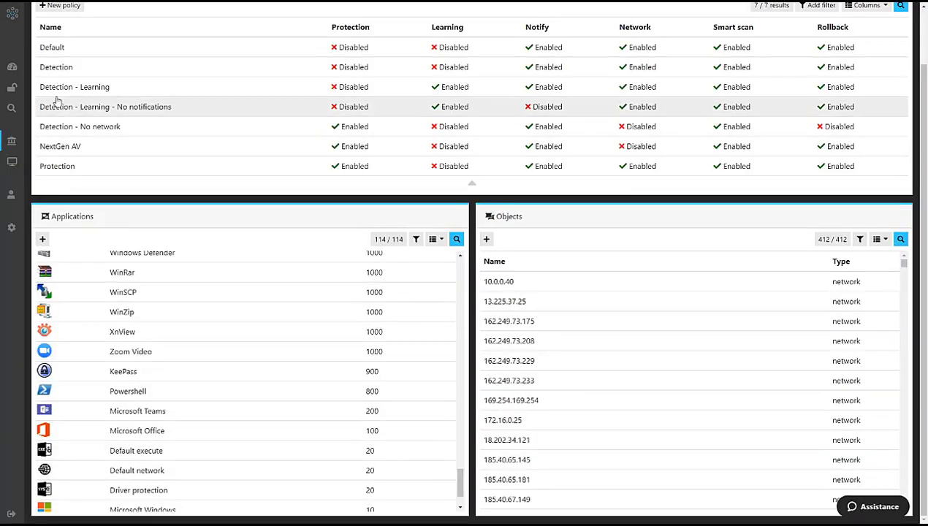
click(11, 67)
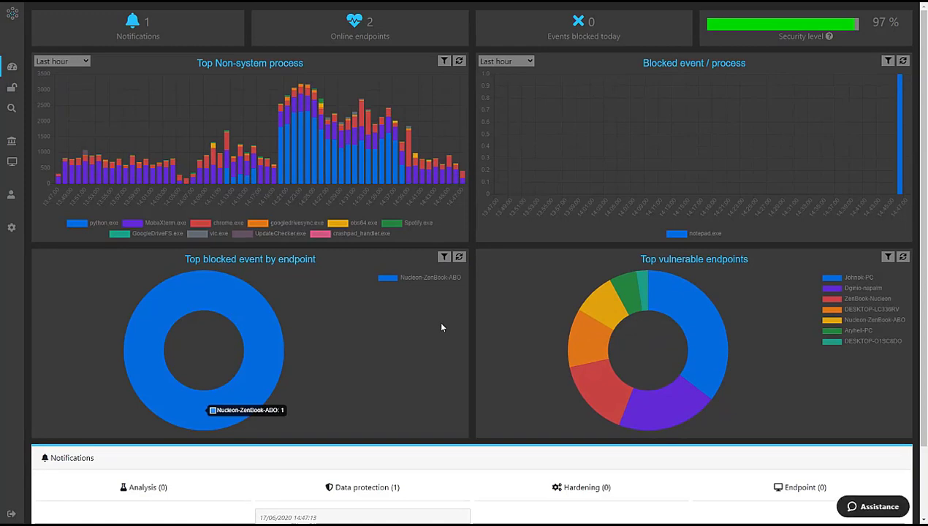
Open the details of the notepad.exe read event on passwords.kdbx from the dashboard's Data protection notifications.
scroll(441, 328, down, 1)
scroll(442, 327, down, 1)
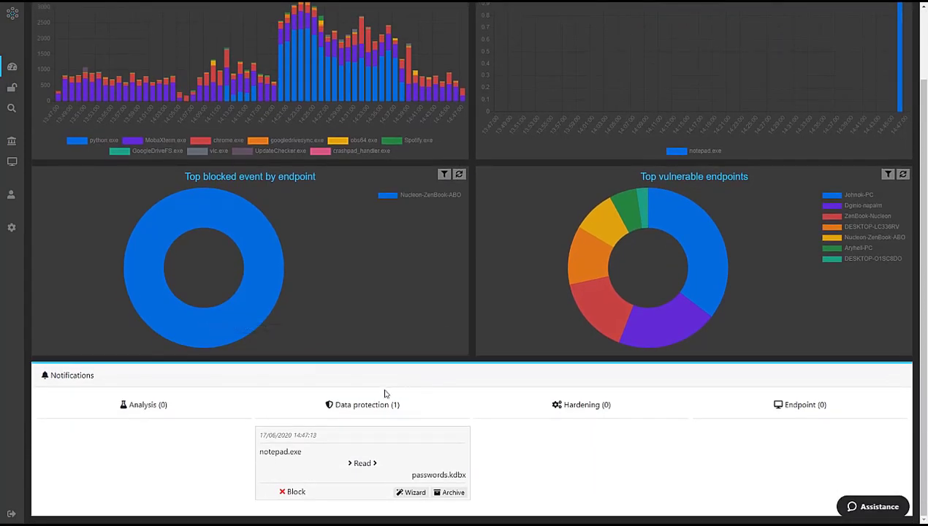
drag(335, 405, 387, 404)
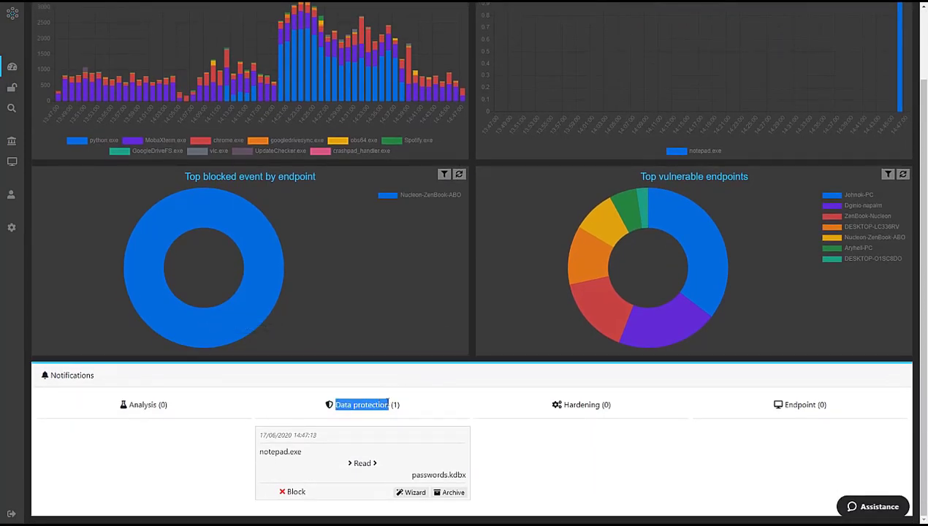
click(388, 404)
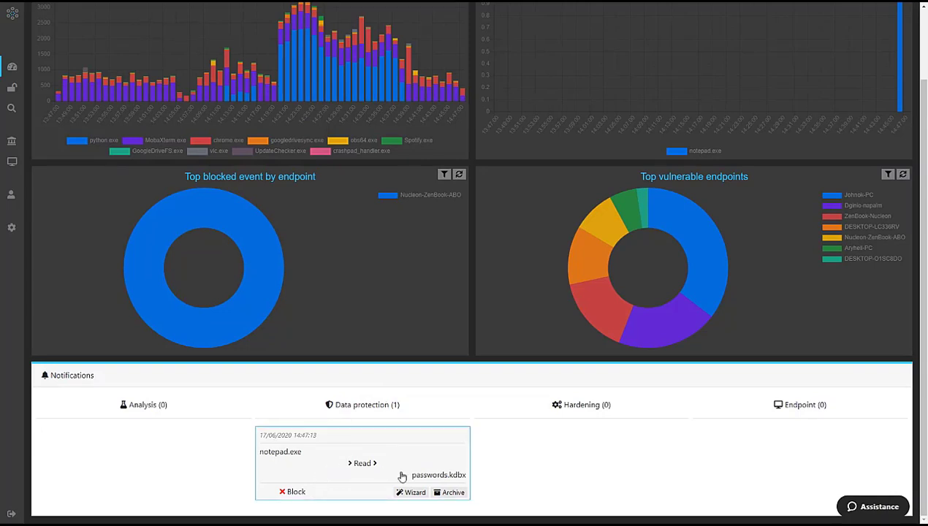
click(402, 477)
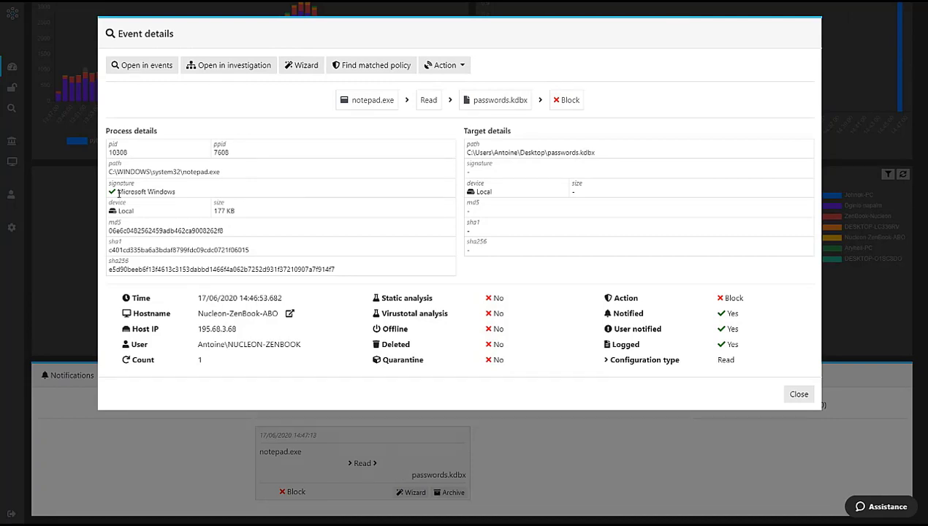
Review the process details of the notepad.exe read event on passwords.kdbx and find its matched policy.
drag(111, 142, 340, 277)
right_click(341, 279)
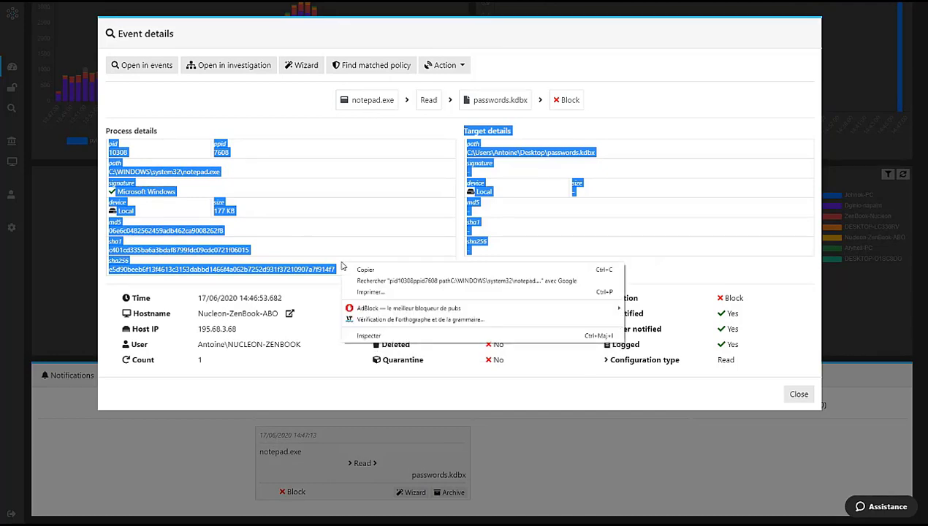
click(342, 265)
click(342, 265)
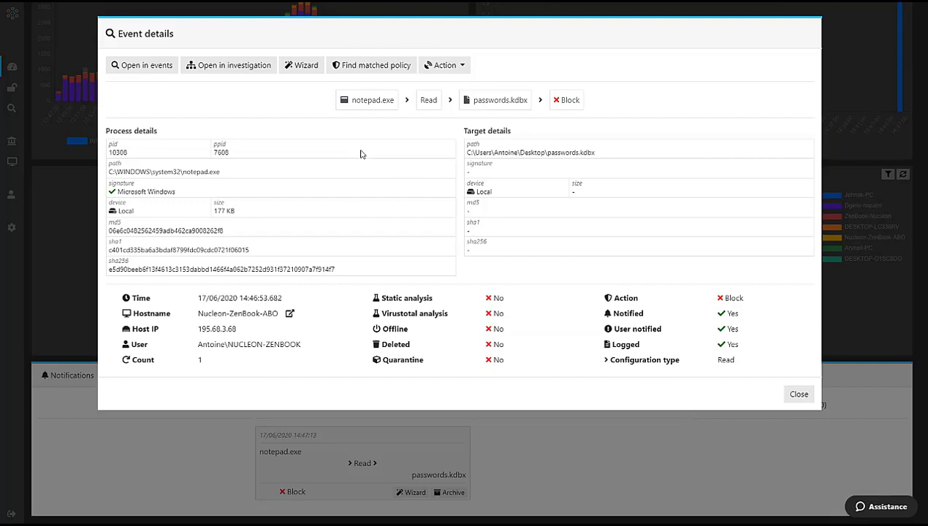
click(380, 69)
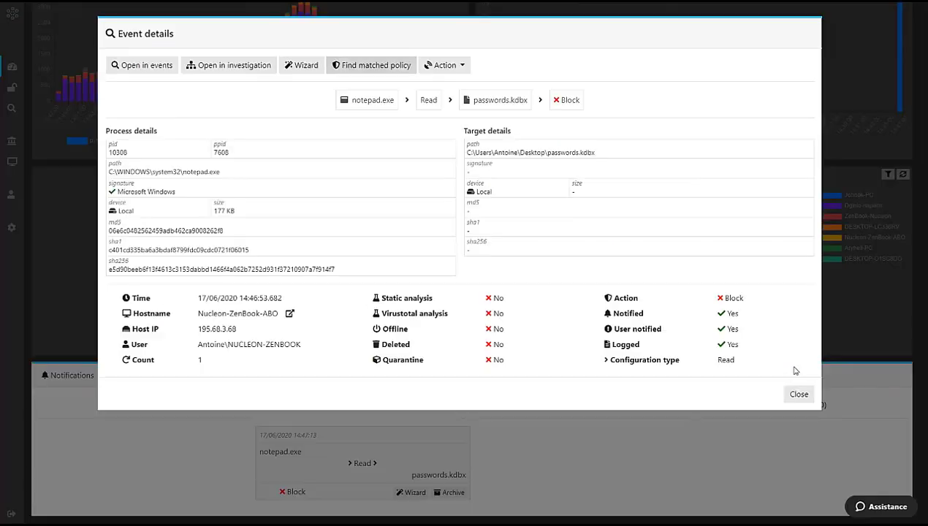
View the event's matched KeePass rule and available actions in the Wizard, close it and return to the dashboard overview.
click(294, 69)
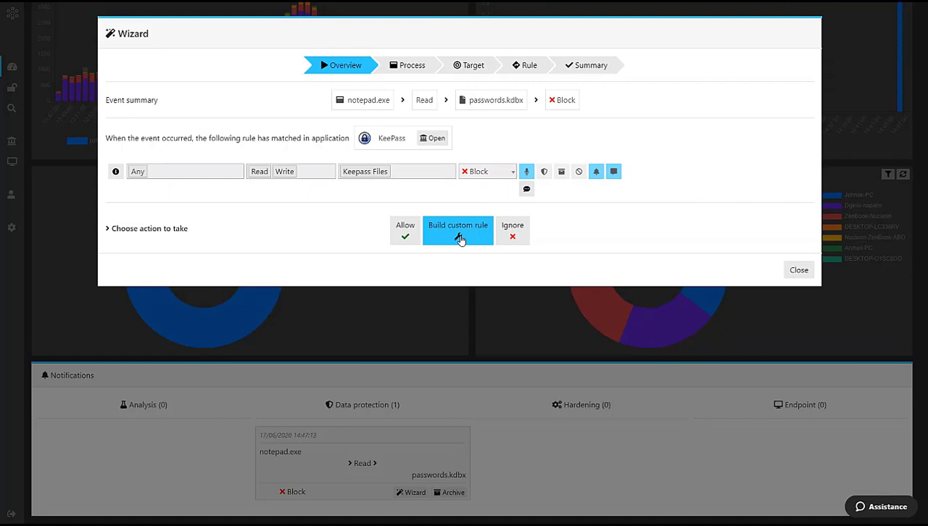
click(800, 270)
scroll(480, 296, up, 1)
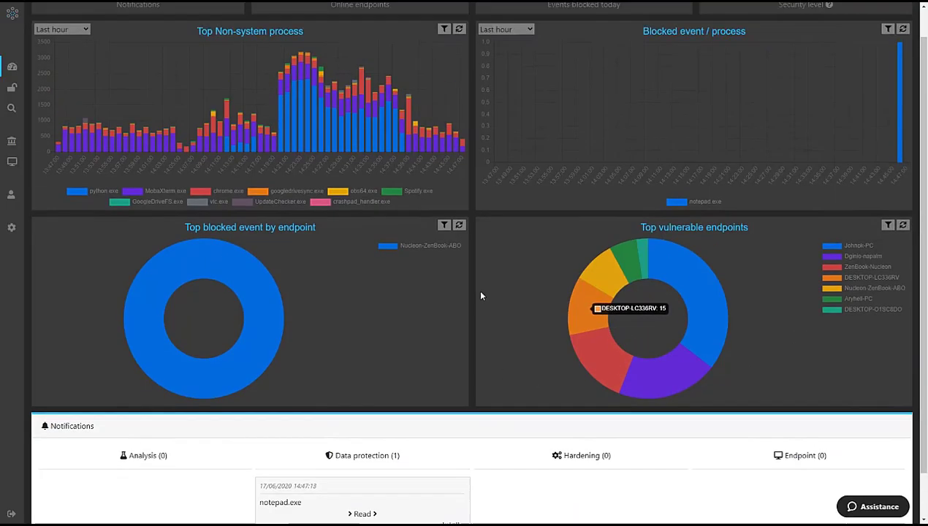
scroll(481, 296, up, 1)
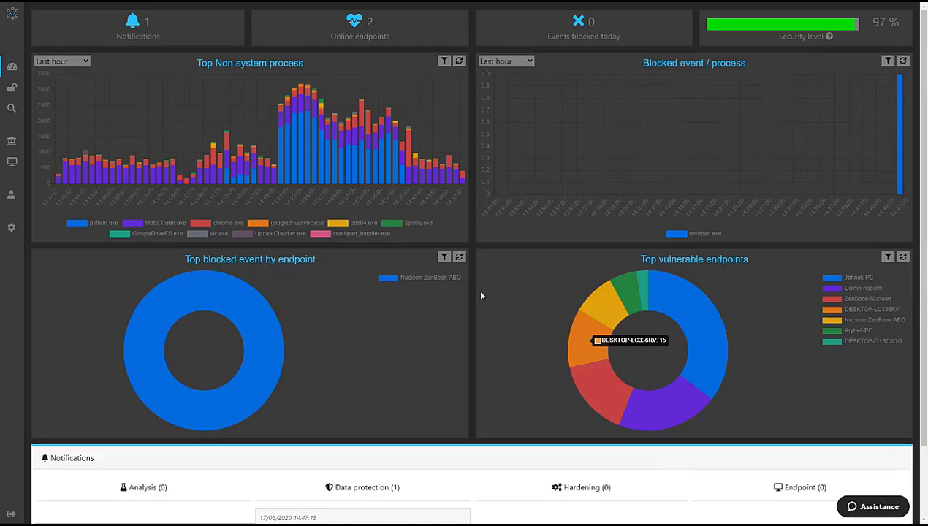
Open the vulnerabilities page, examine the program, description and exploit reference of CVE-2019-13962 for VLC media player, and close the details.
click(14, 94)
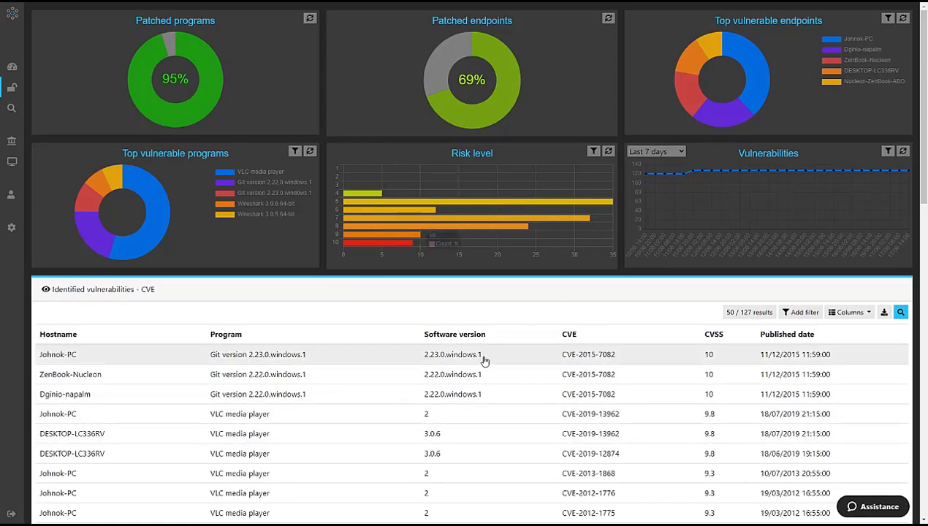
click(429, 410)
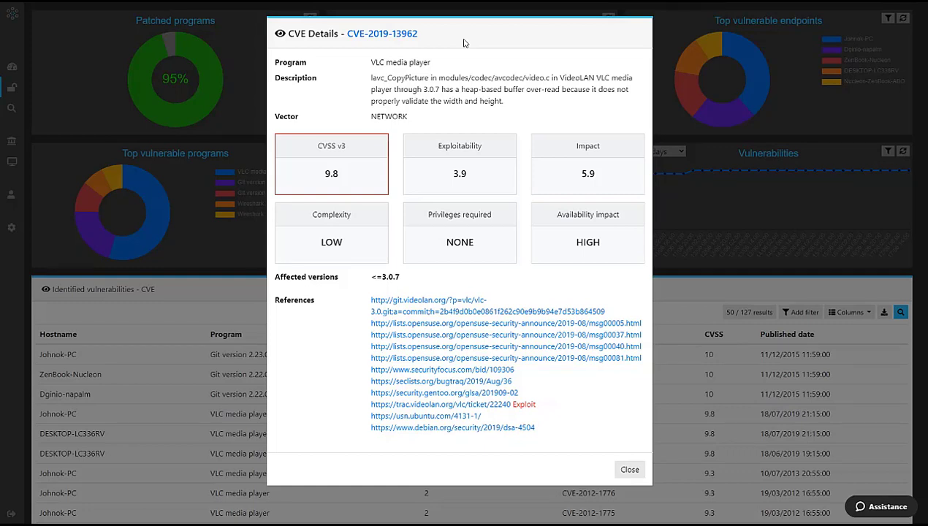
drag(372, 62, 431, 63)
click(362, 86)
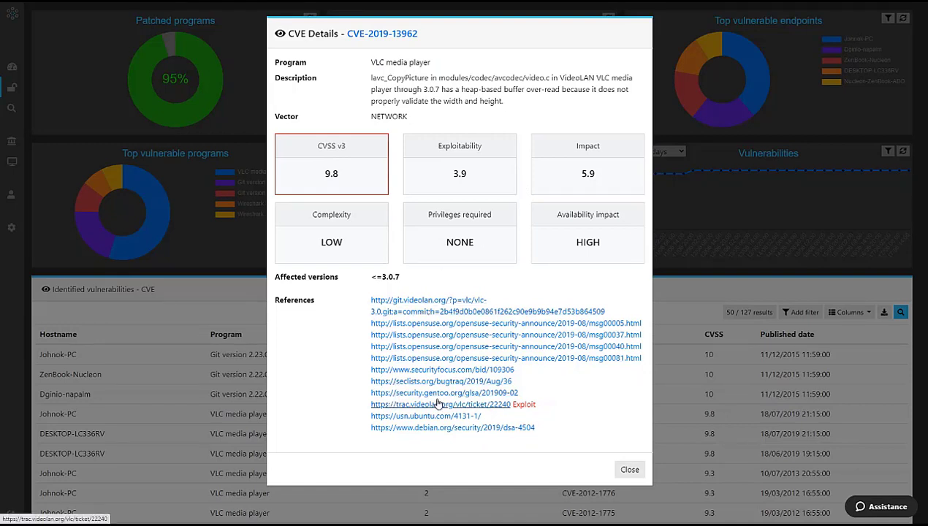
double_click(524, 404)
click(535, 406)
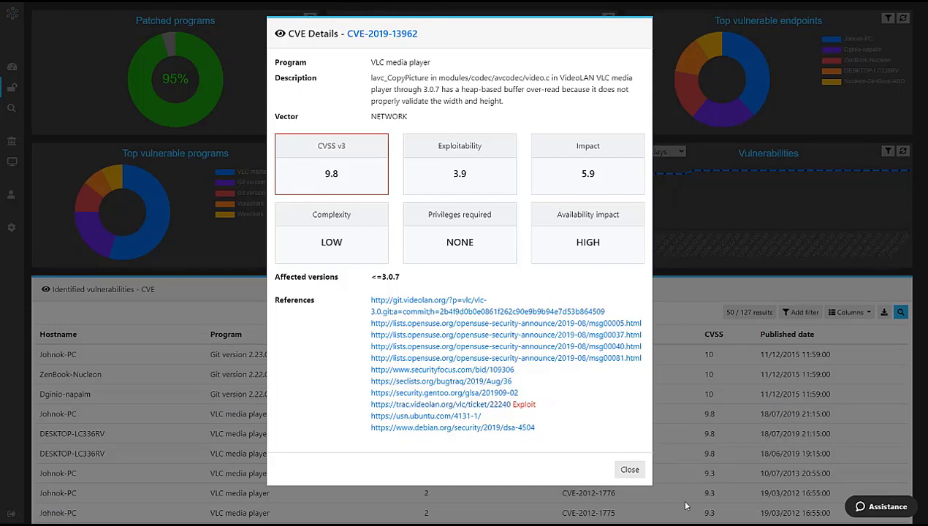
click(630, 469)
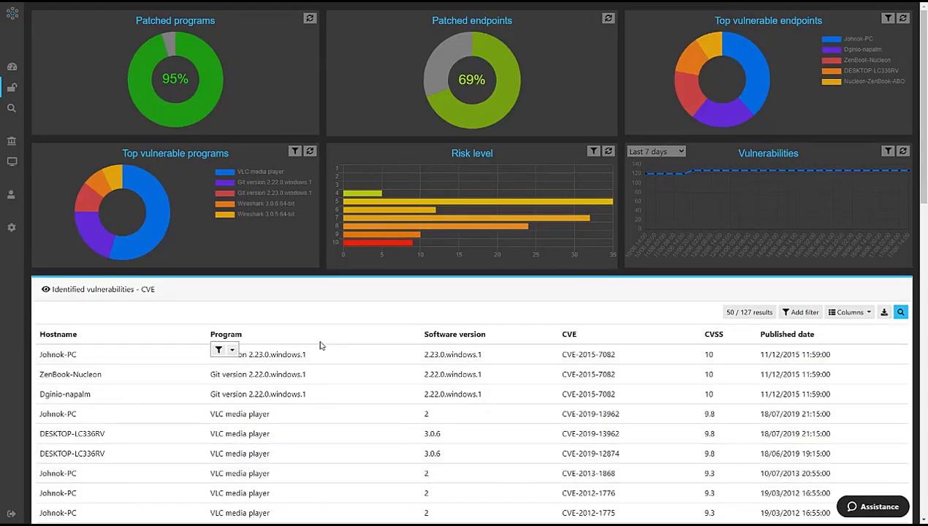
Filter the identified vulnerabilities by program with "vlc" and look through the matching entries.
click(219, 351)
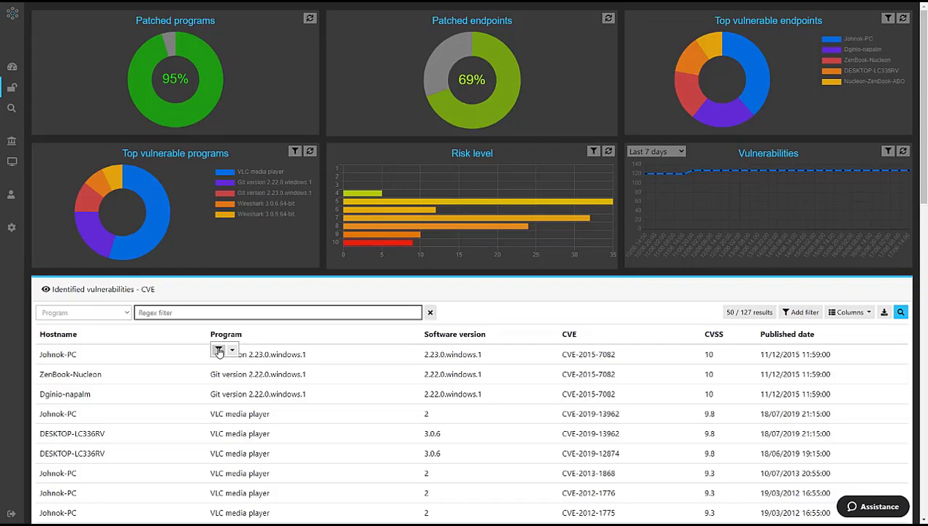
click(248, 313)
text(vlc)
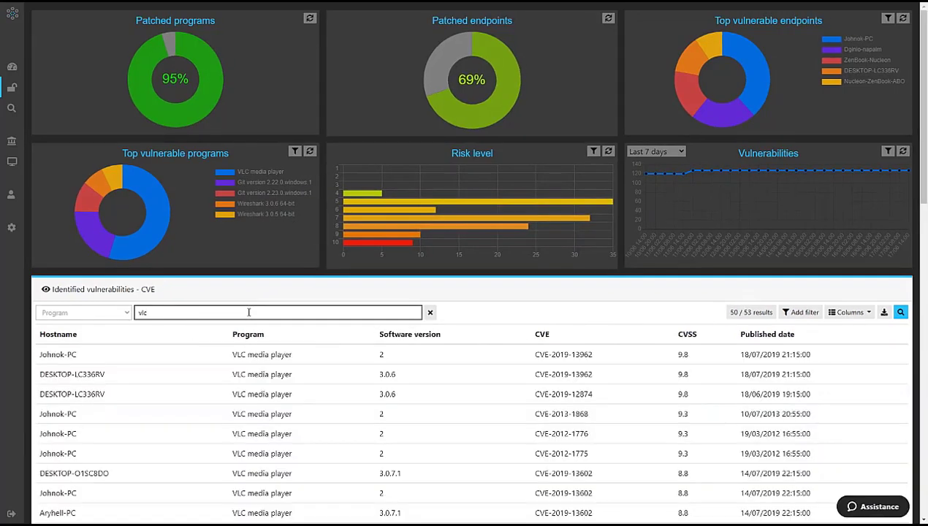
scroll(534, 456, down, 6)
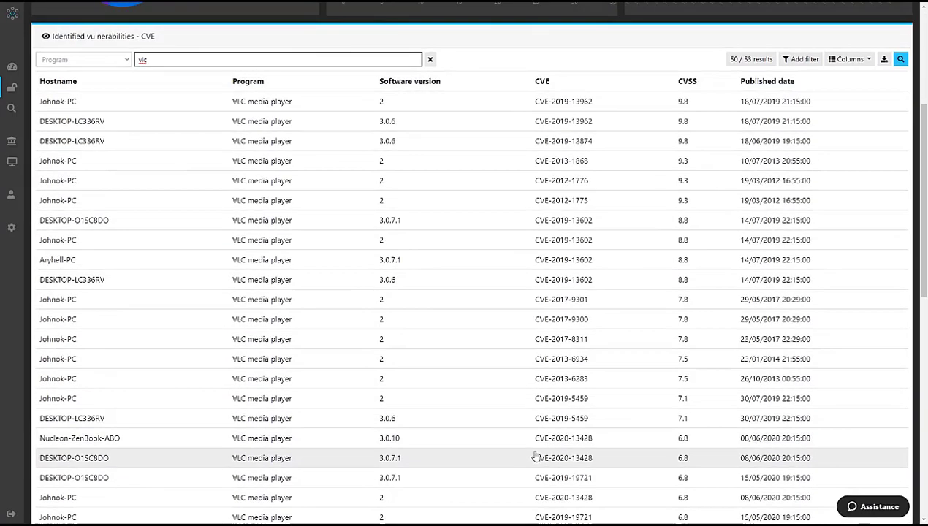
scroll(535, 454, up, 6)
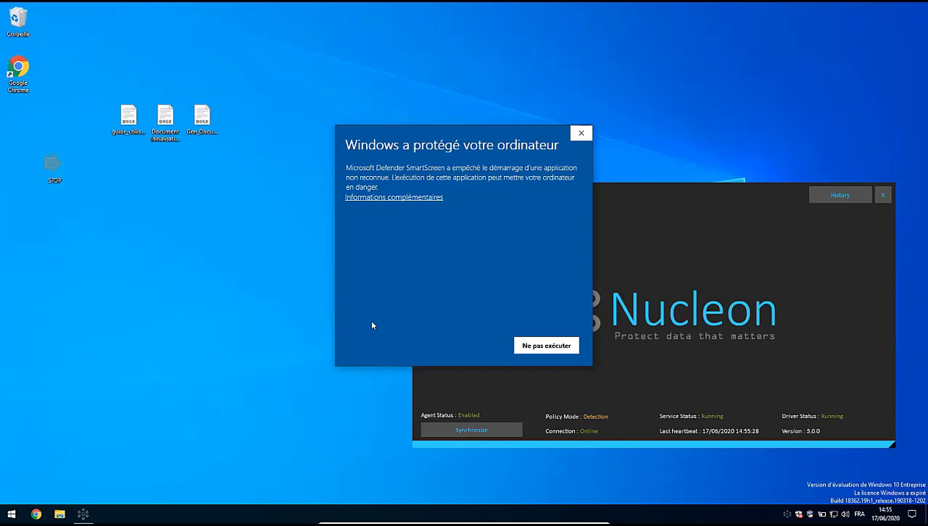
Run STOP.exe despite the SmartScreen warning, then move the Access denied notification aside and close it.
click(430, 198)
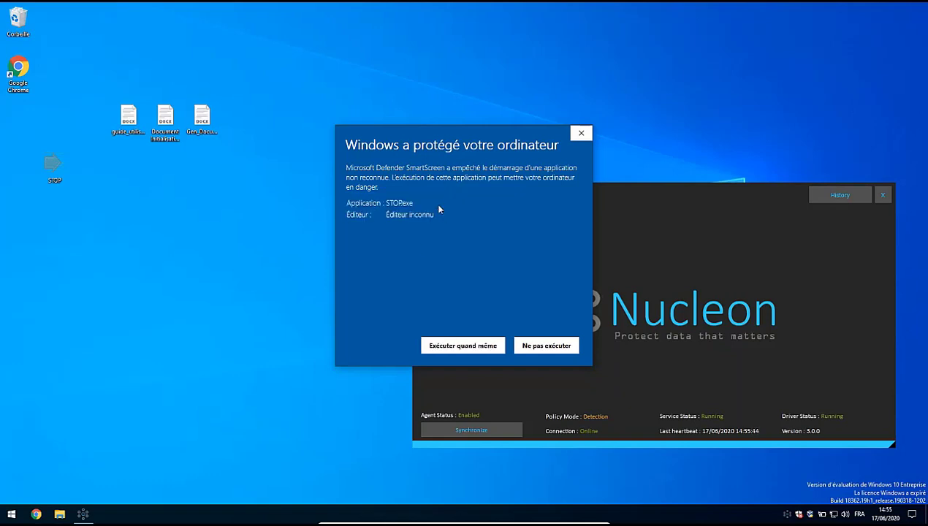
click(455, 343)
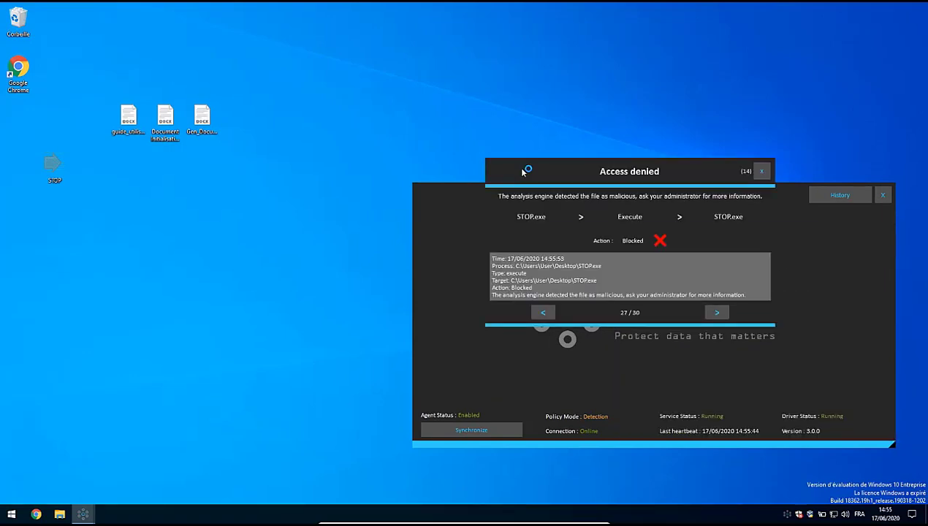
drag(517, 166, 442, 93)
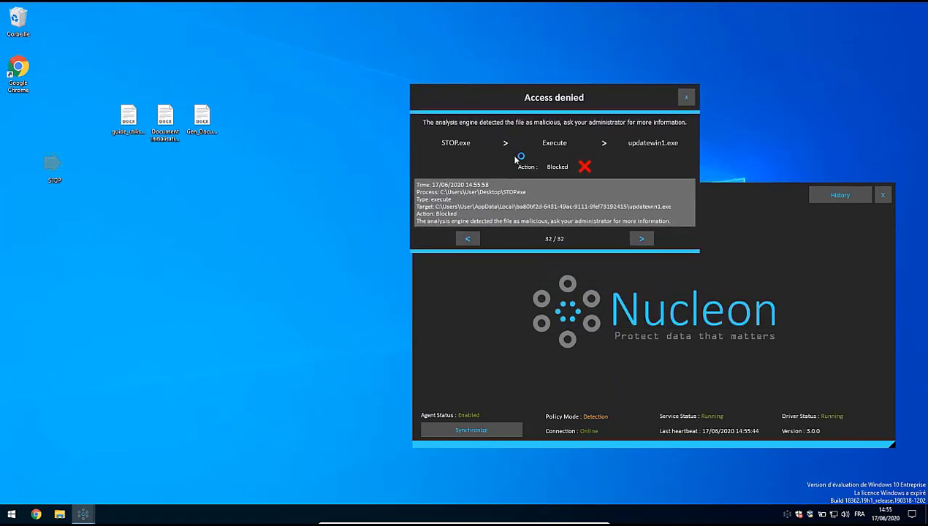
click(684, 98)
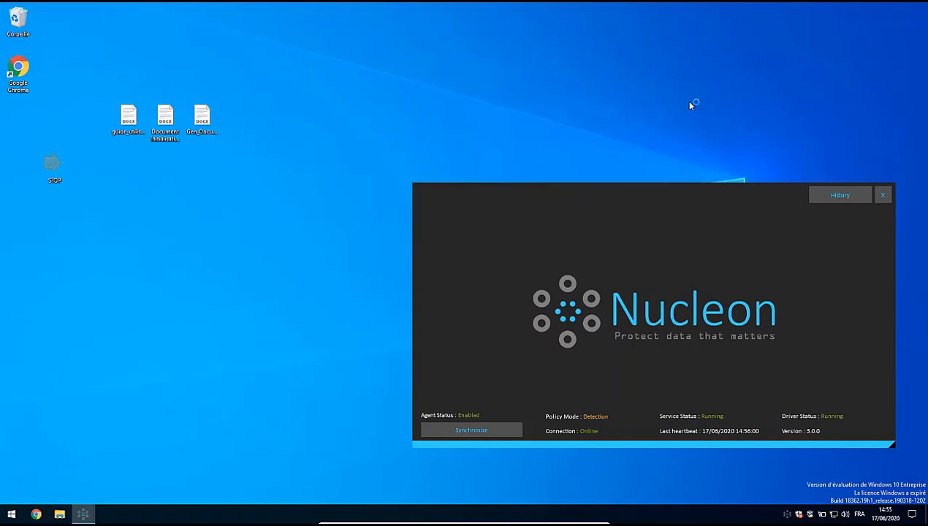
Open the Nucleon agent's event history and close the Access denied notification covering it.
click(836, 196)
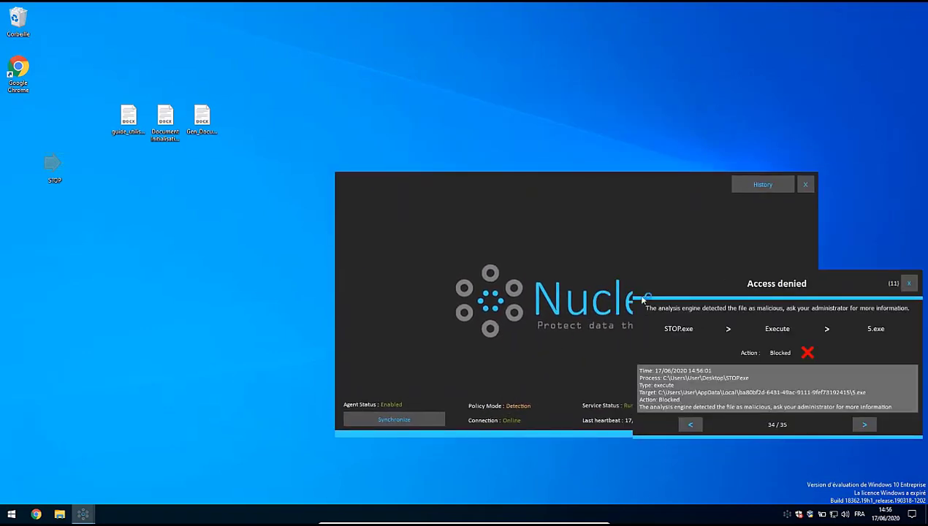
click(758, 185)
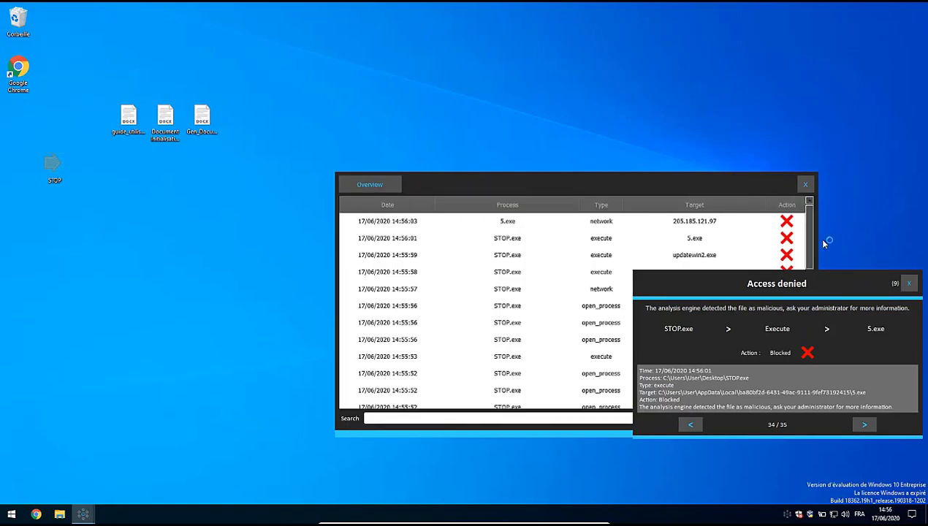
click(910, 283)
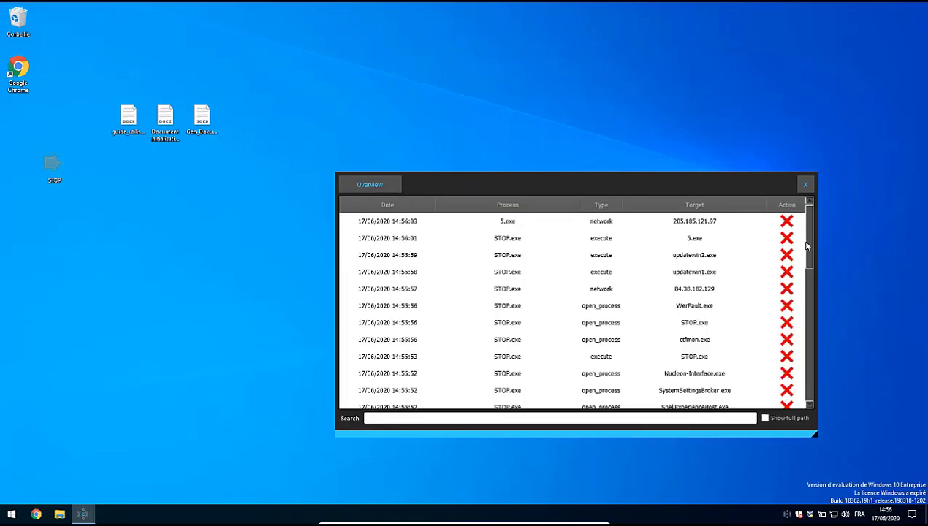
Look through the agent's history from the oldest STOP.exe event to the newest, moving the window clear of the notification.
drag(810, 246, 808, 411)
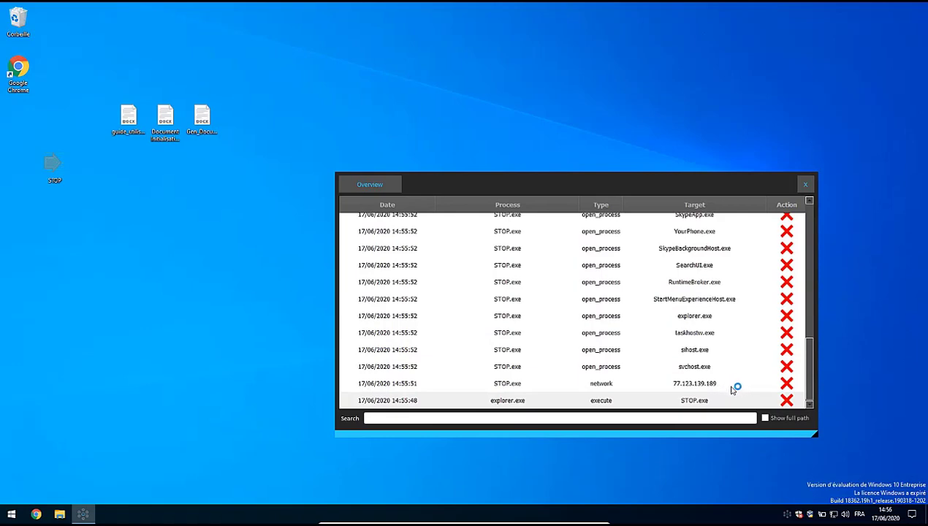
drag(809, 373, 816, 354)
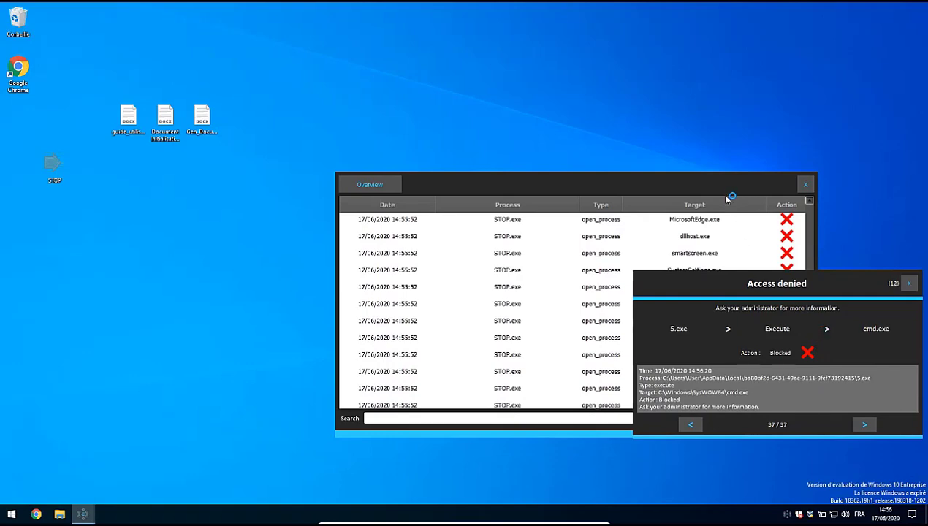
drag(716, 196, 541, 229)
scroll(571, 320, up, 3)
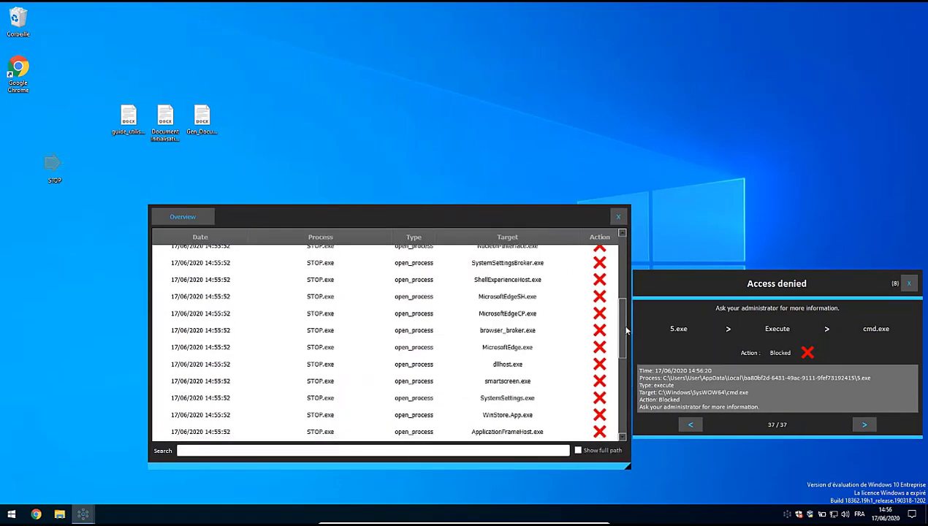
drag(623, 326, 628, 286)
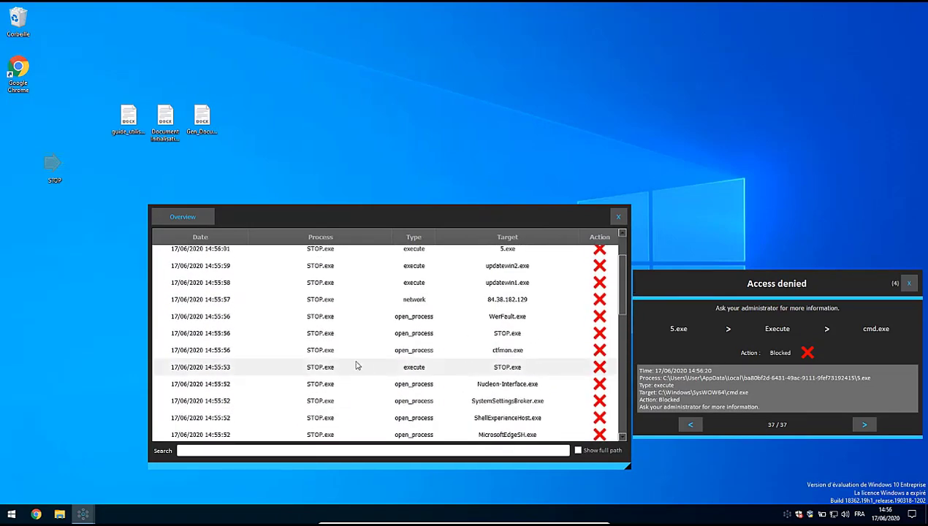
scroll(505, 350, up, 3)
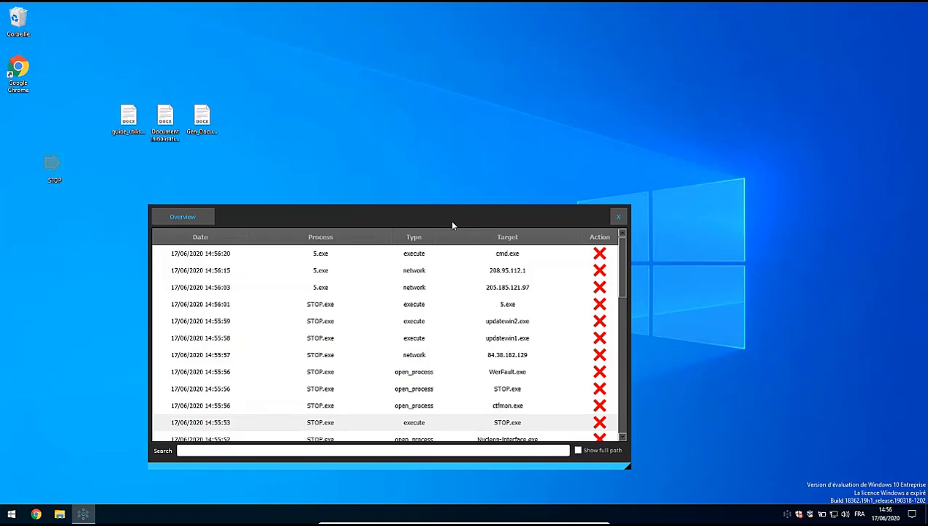
drag(452, 226, 677, 209)
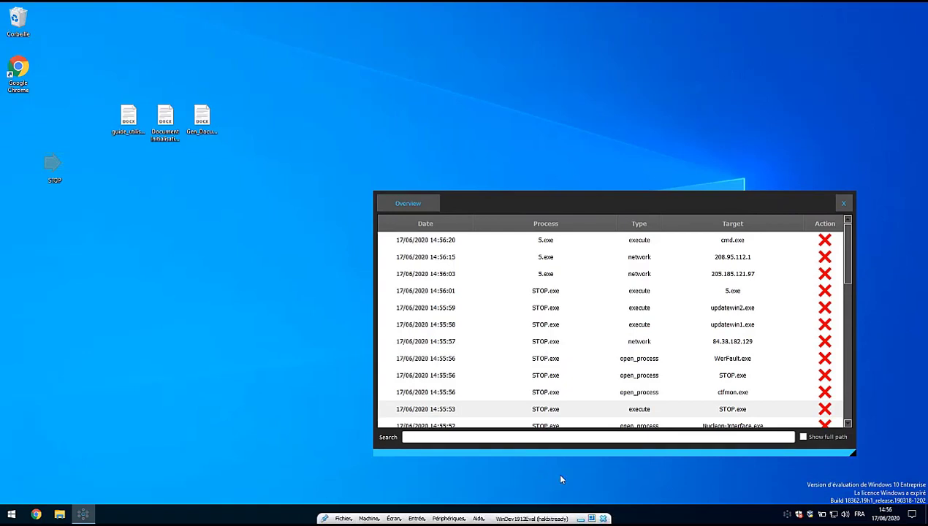
Switch to the Nucleon Security console and open the details of the explorer.exe execute event on STOP.exe from the Analysis notifications.
click(439, 515)
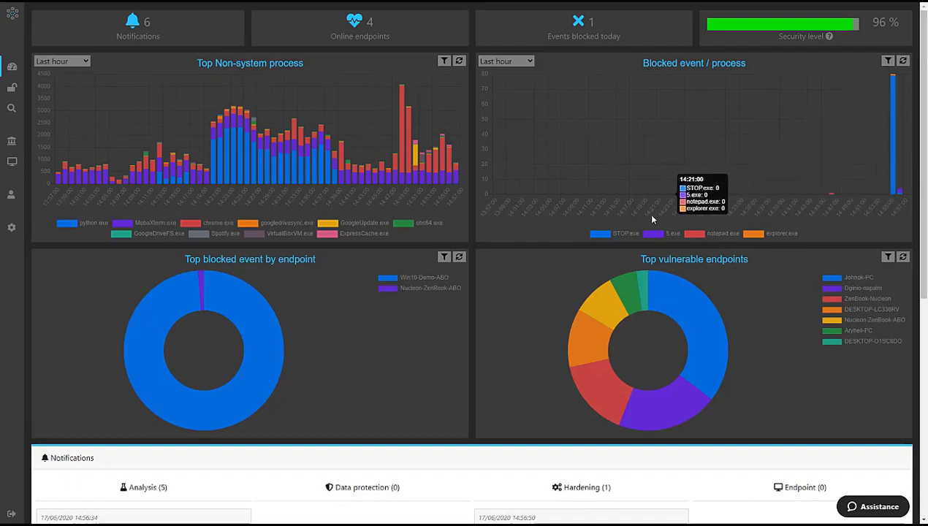
scroll(576, 280, down, 5)
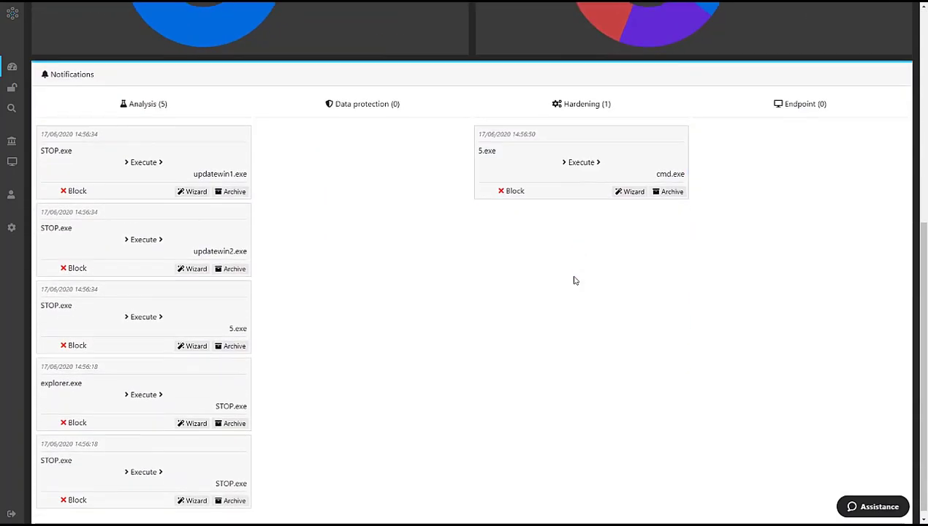
scroll(137, 239, down, 1)
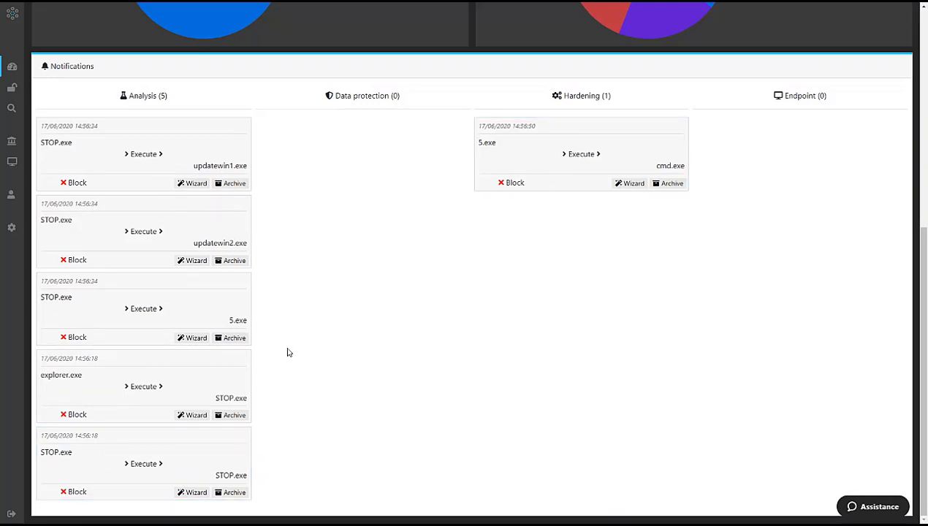
click(194, 386)
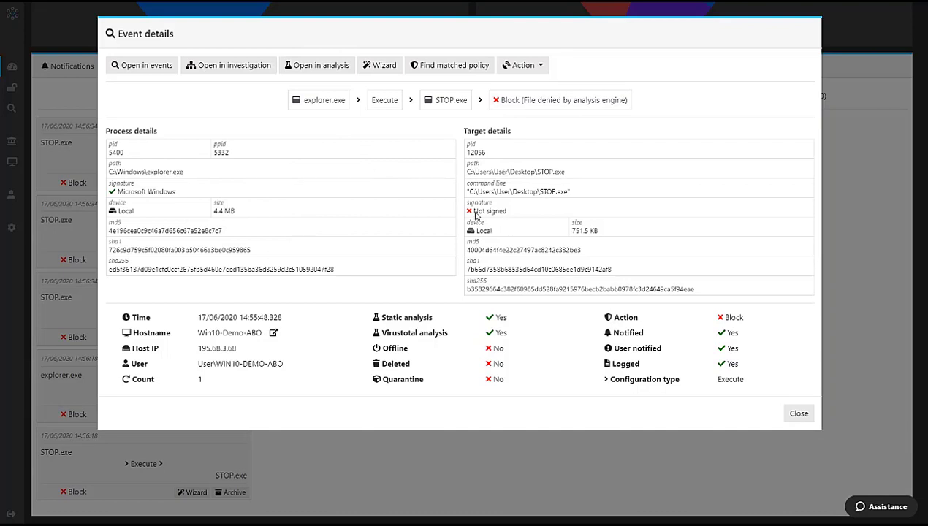
Check STOP.exe's signature and the block reason in the event details, and open the file in analysis.
drag(475, 212, 522, 216)
click(522, 216)
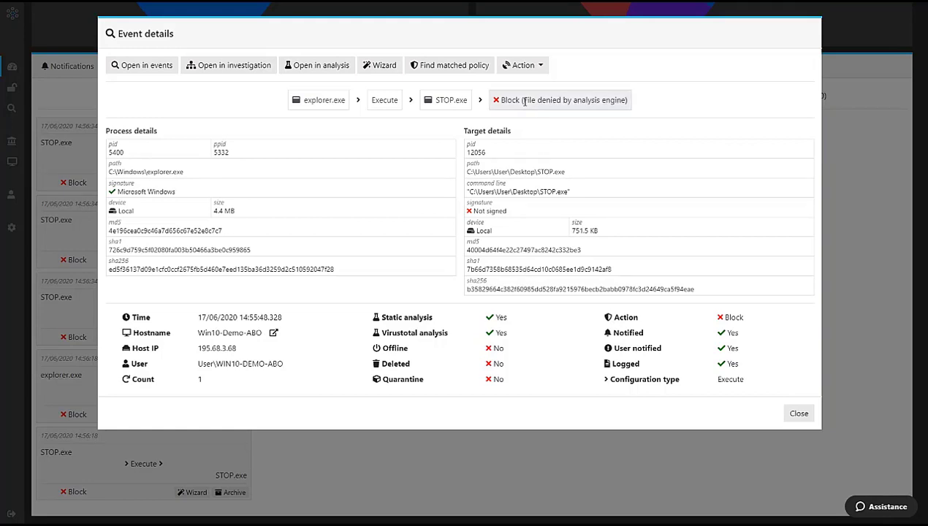
drag(523, 100, 625, 100)
click(625, 101)
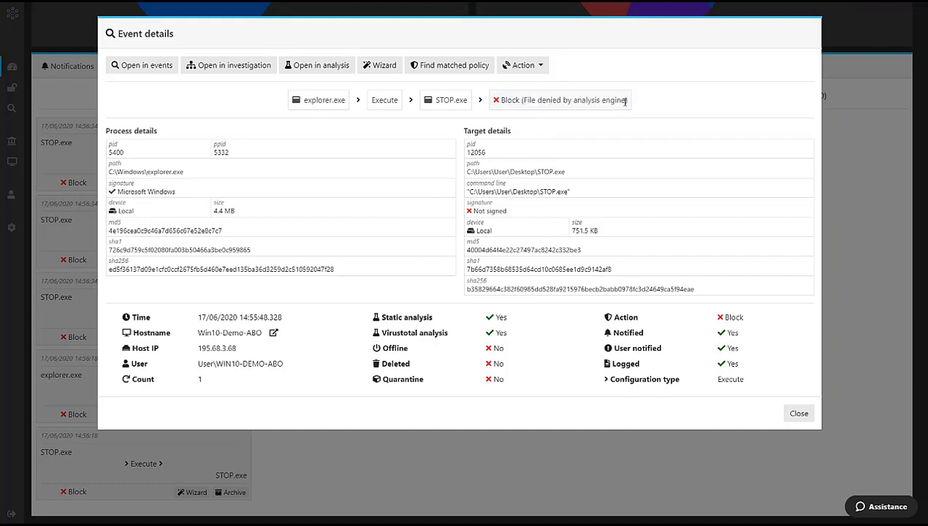
click(313, 65)
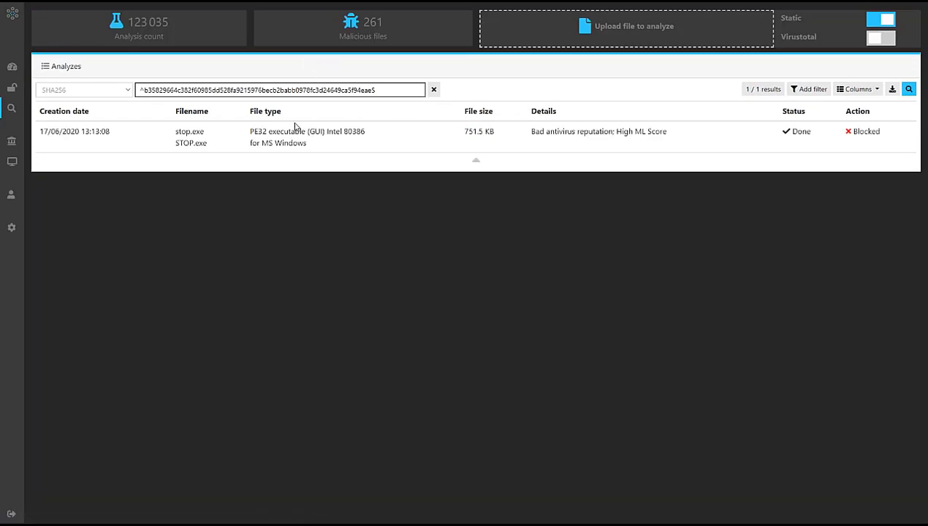
Open the analysis details of stop.exe and check its block reason and Virustotal detection rate.
click(379, 134)
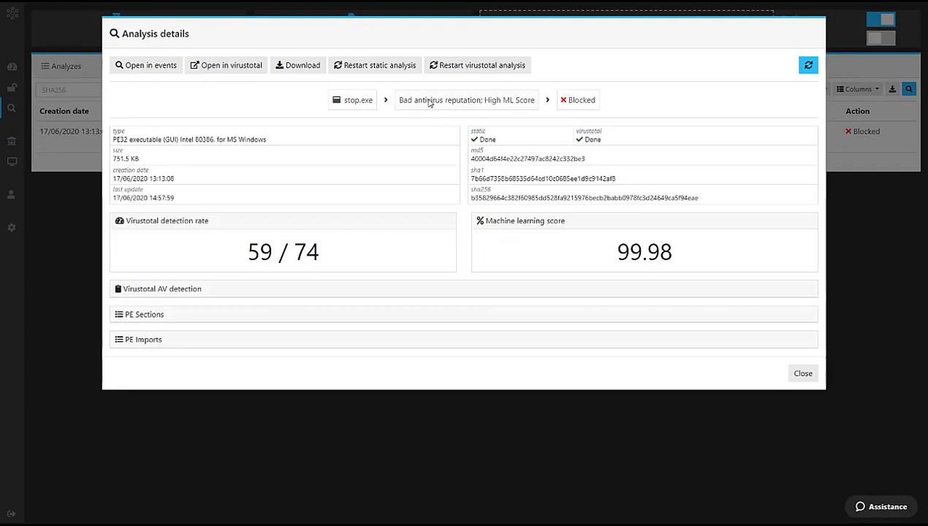
double_click(429, 101)
click(430, 102)
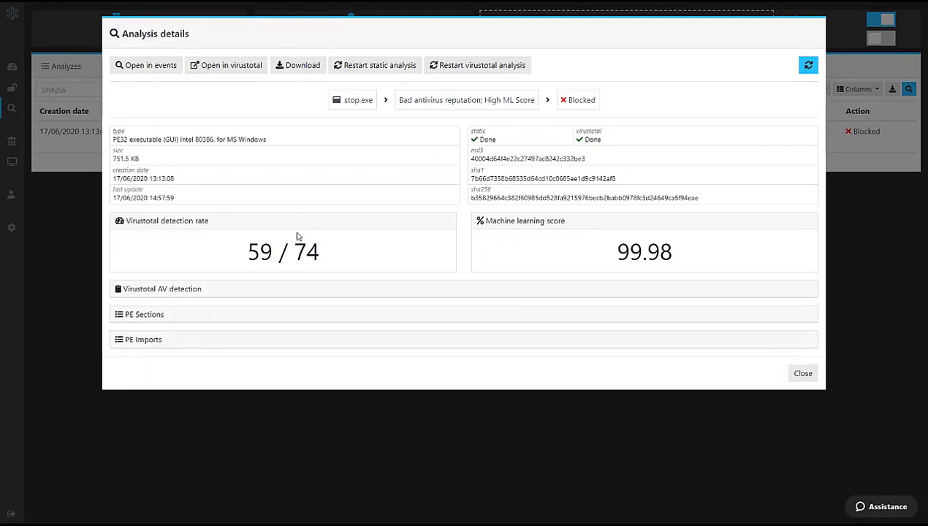
drag(246, 253, 321, 252)
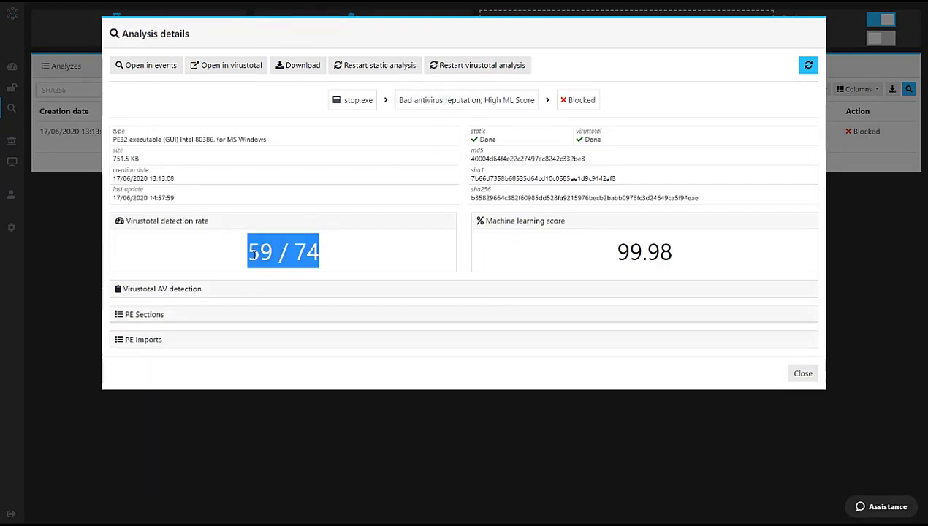
click(256, 253)
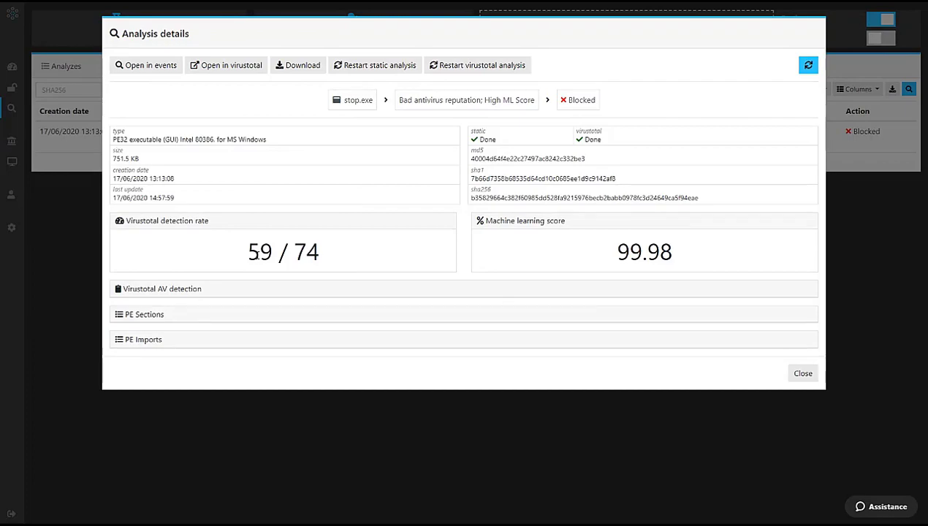
Expand the Virustotal AV detection list to review the antivirus verdicts, collapse it and check the detection rate again.
click(203, 293)
scroll(221, 366, down, 8)
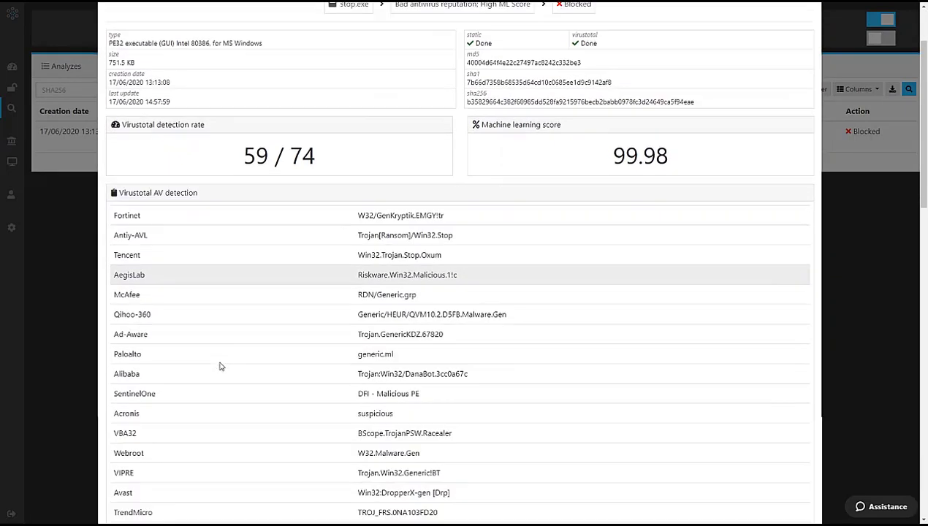
scroll(222, 366, up, 8)
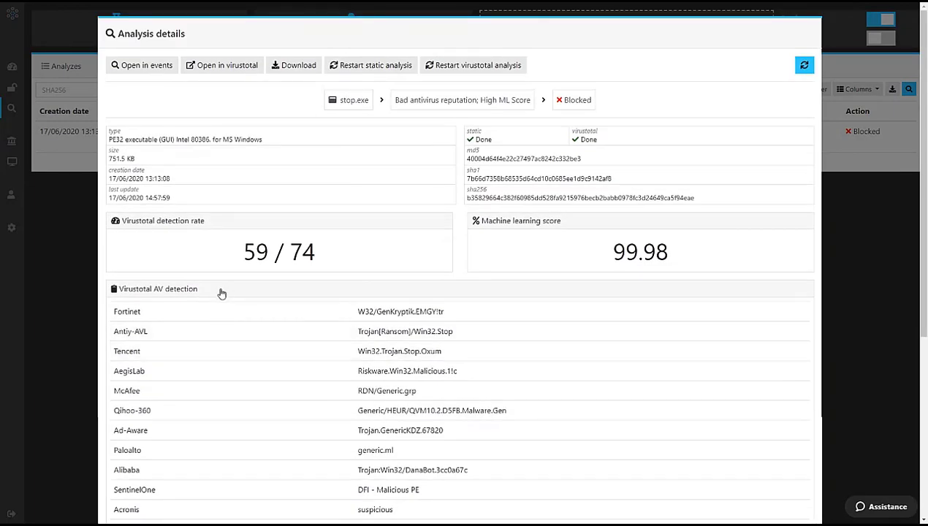
click(222, 292)
double_click(259, 262)
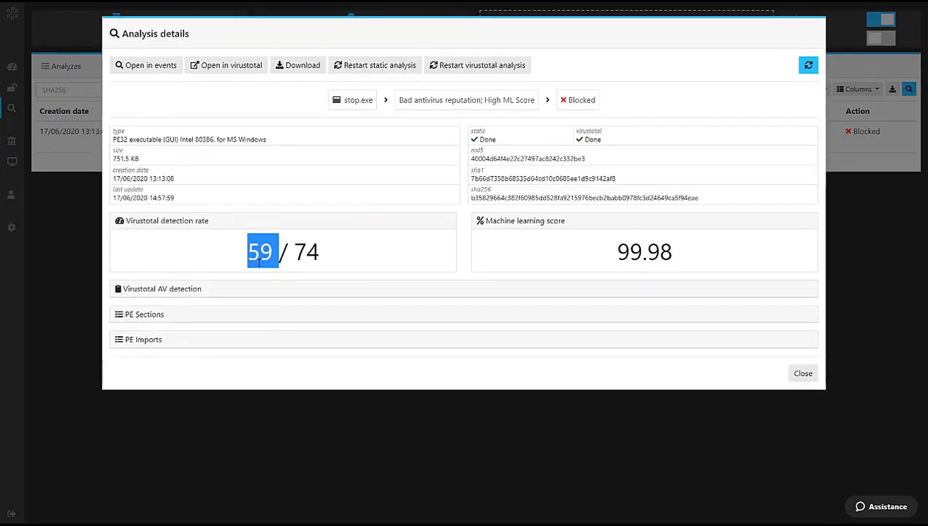
click(258, 261)
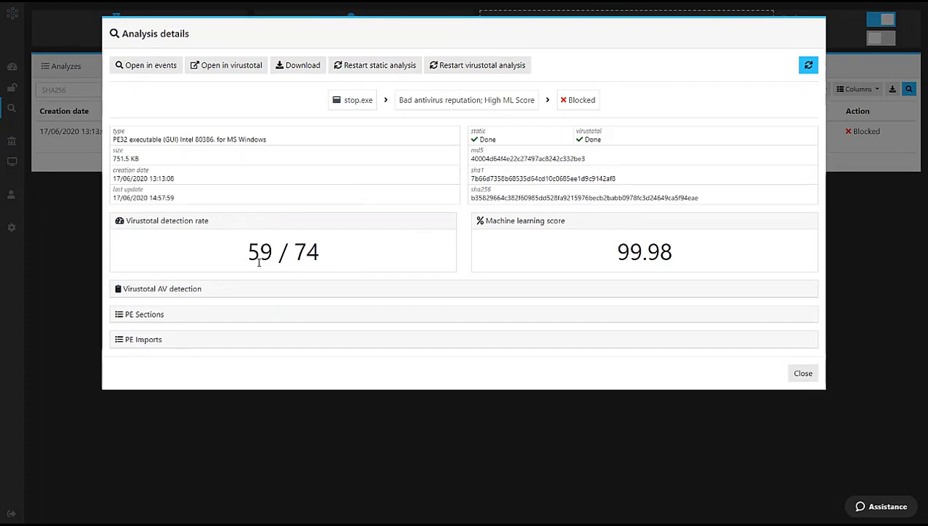
Check stop.exe's machine learning score, and close the analysis details and the event details.
double_click(619, 251)
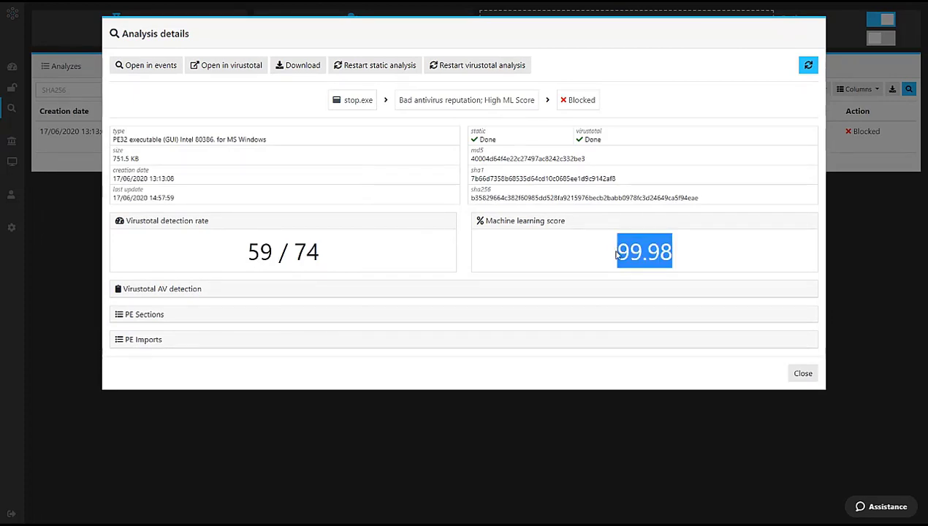
click(614, 253)
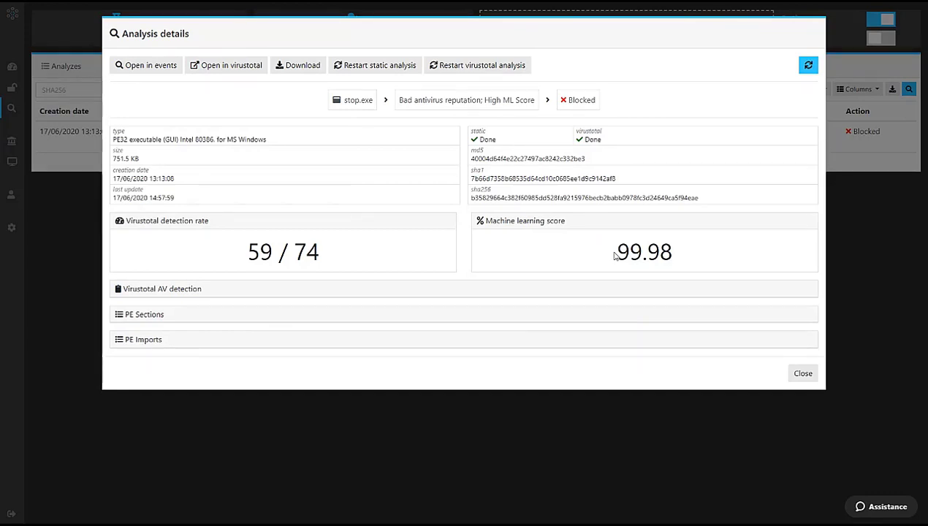
drag(615, 254, 688, 253)
click(687, 253)
click(803, 374)
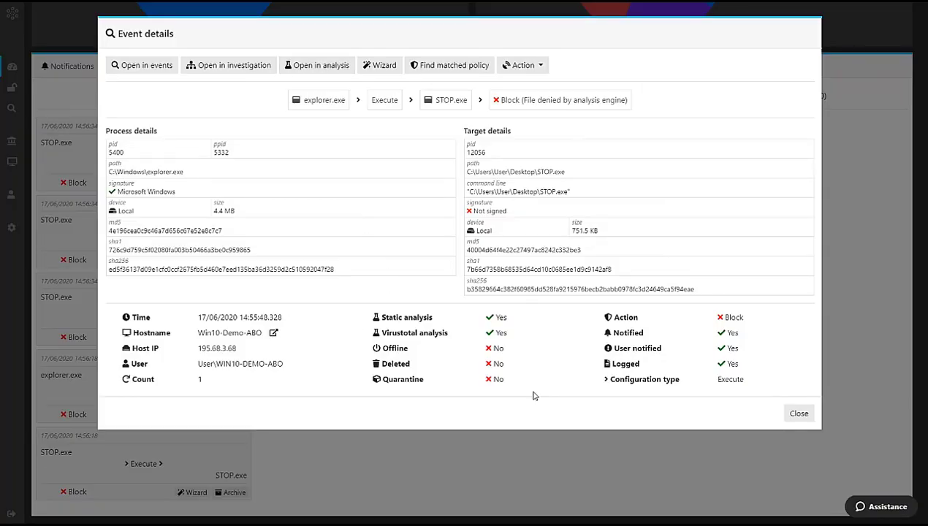
click(475, 472)
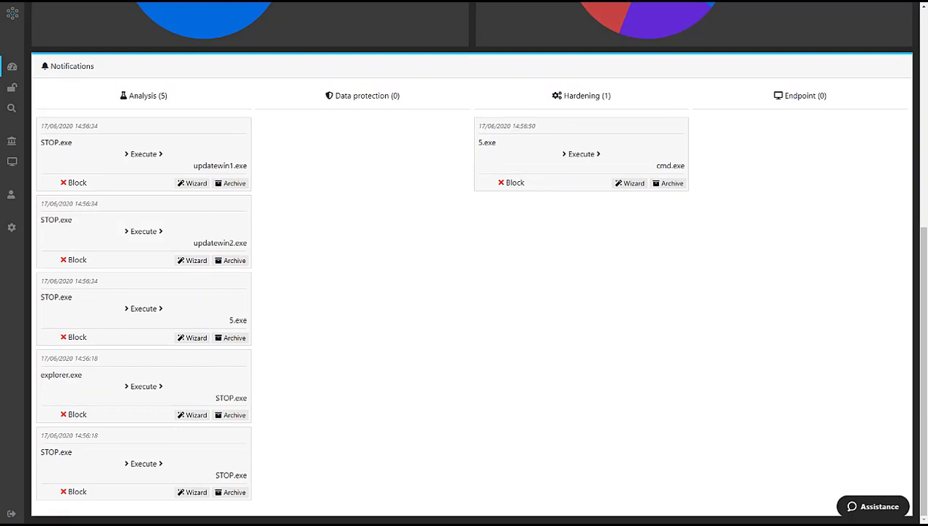
Switch to the Windows 10 virtual machine and inspect the full names of the three documents on its desktop.
key(super)
click(223, 516)
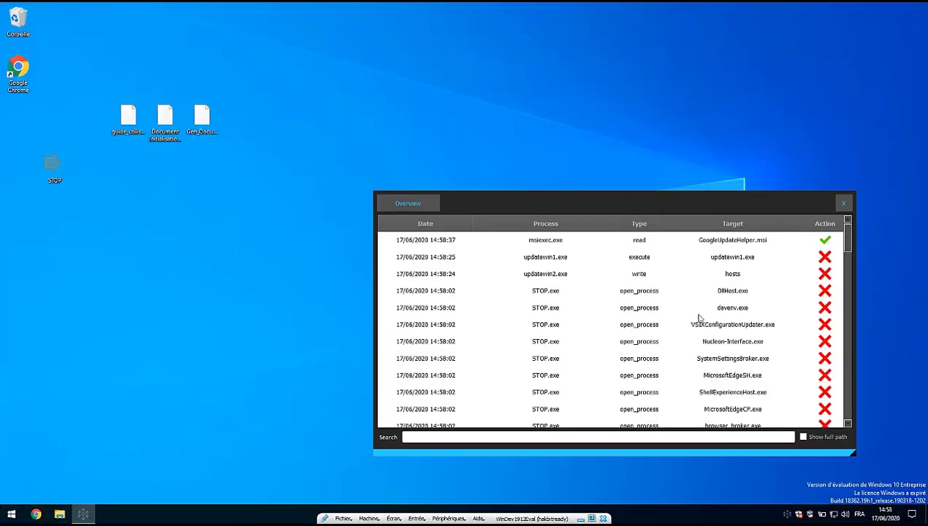
scroll(760, 335, down, 2)
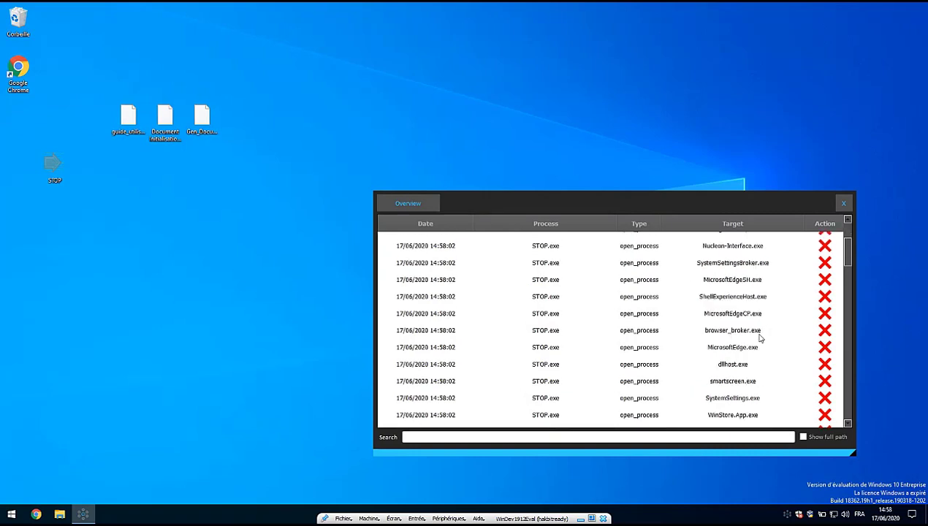
click(128, 119)
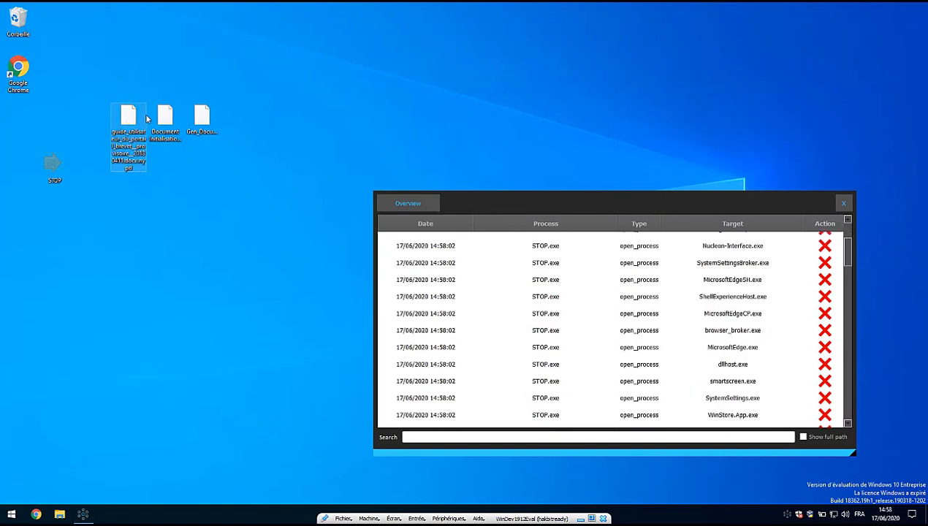
click(162, 122)
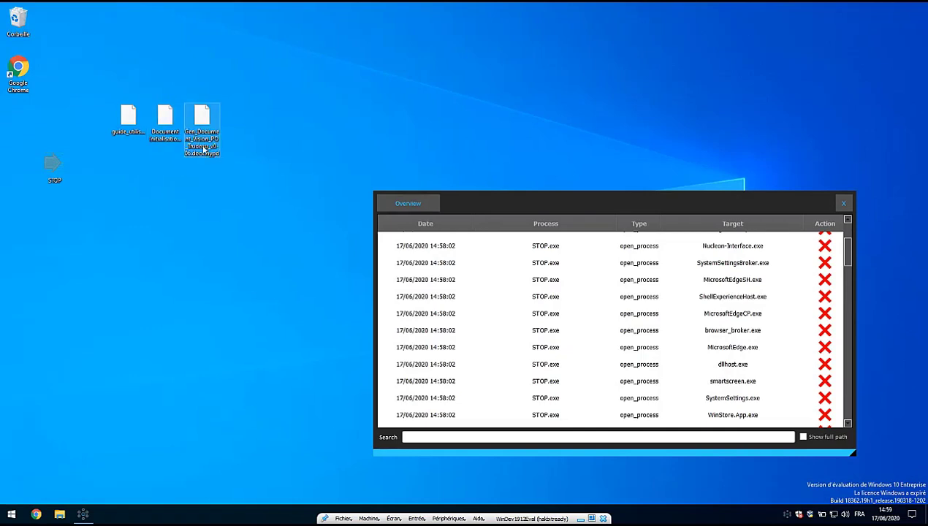
click(128, 118)
click(156, 269)
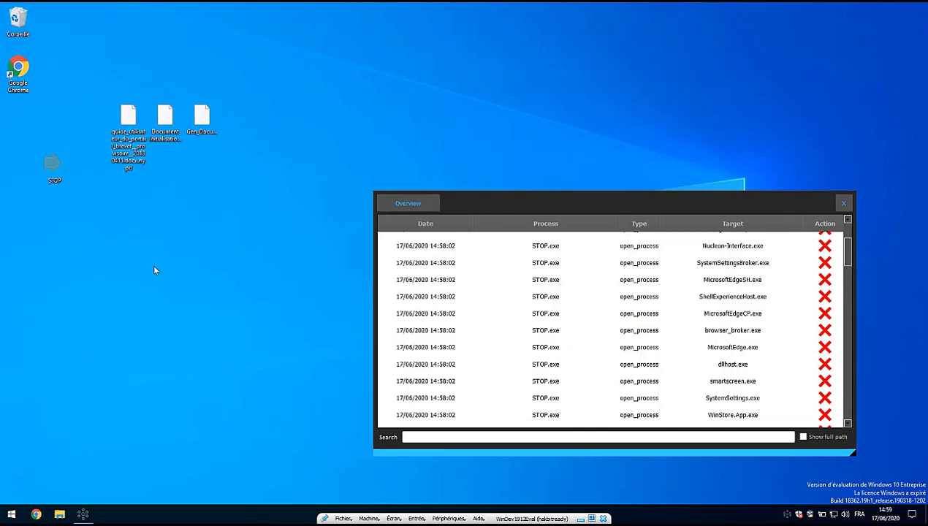
Find STOP.exe's rename event on the guide_utilisateur_du_portail_brevet document in the agent's history, check its target path and close the notification.
scroll(684, 317, down, 5)
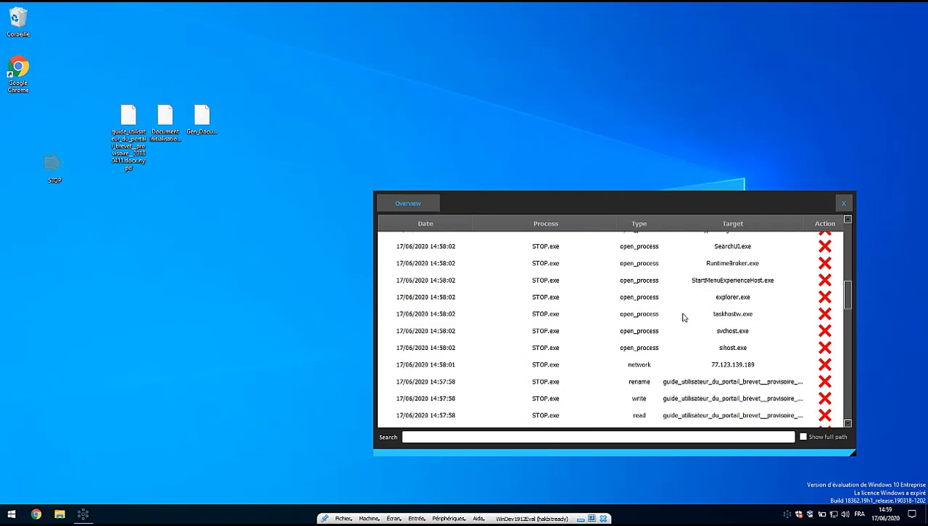
scroll(684, 317, down, 2)
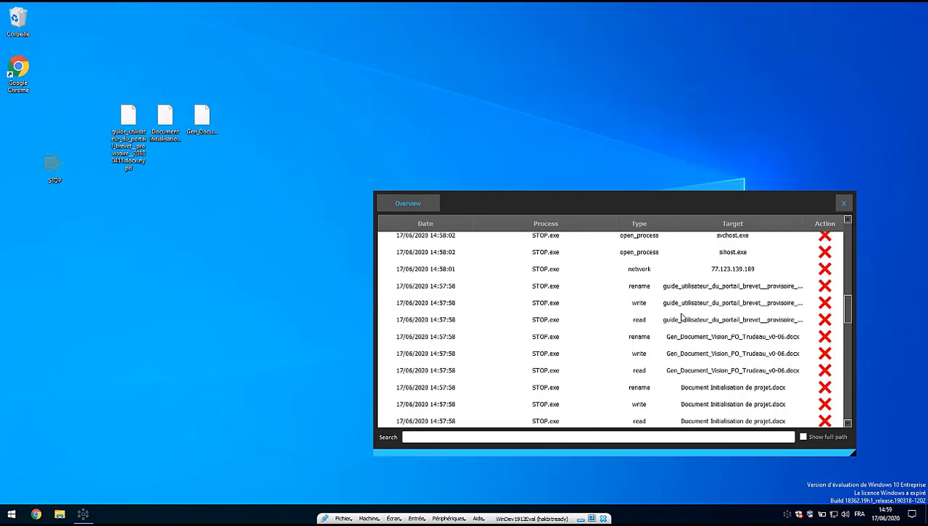
click(658, 288)
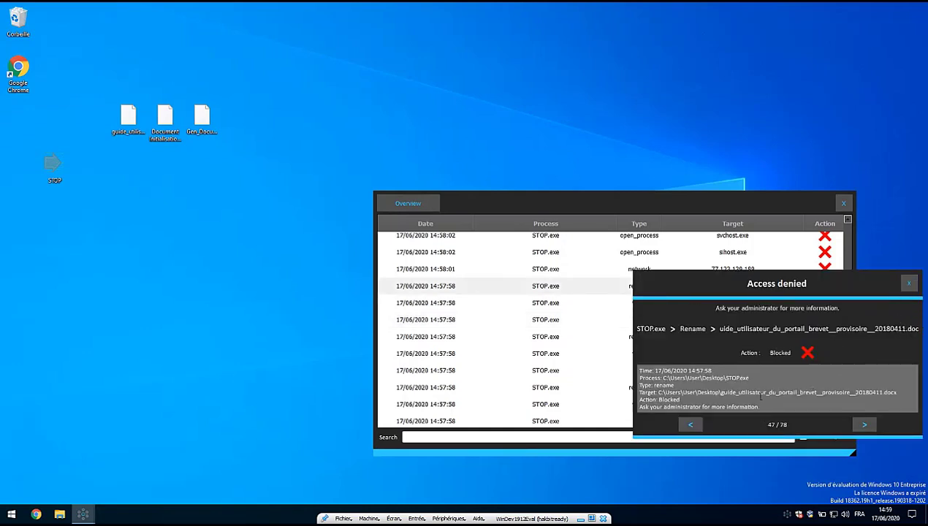
drag(825, 392, 913, 393)
click(909, 289)
Look through the agent's remaining history and select updatewin2.exe's write event on hosts.
scroll(758, 356, down, 5)
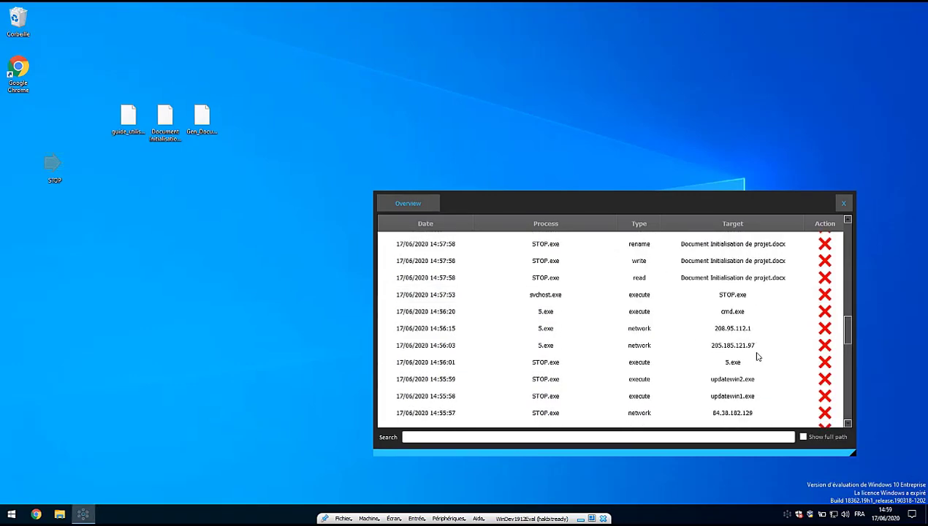
scroll(758, 357, up, 10)
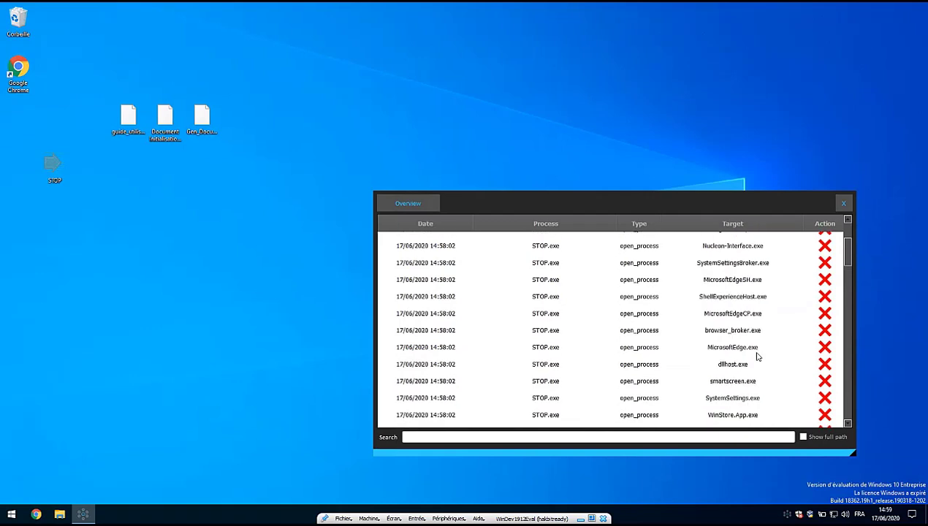
scroll(758, 356, up, 3)
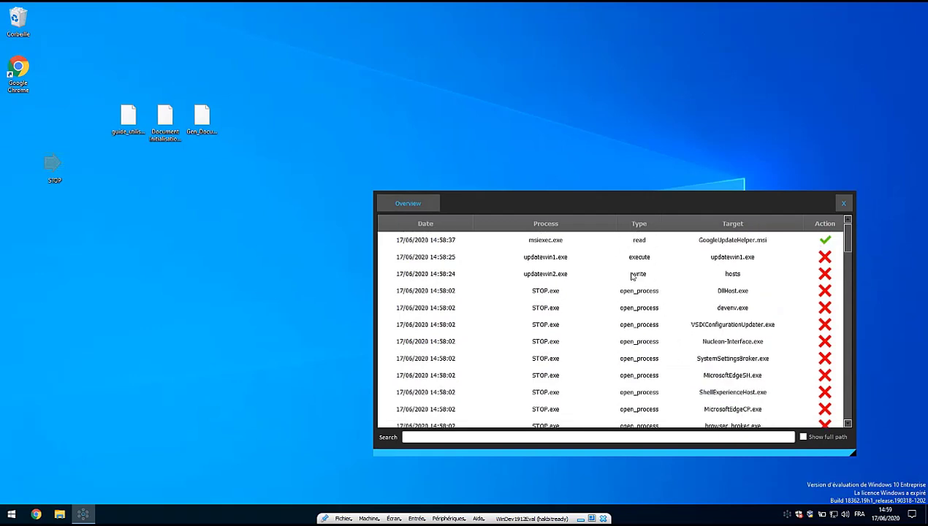
click(690, 277)
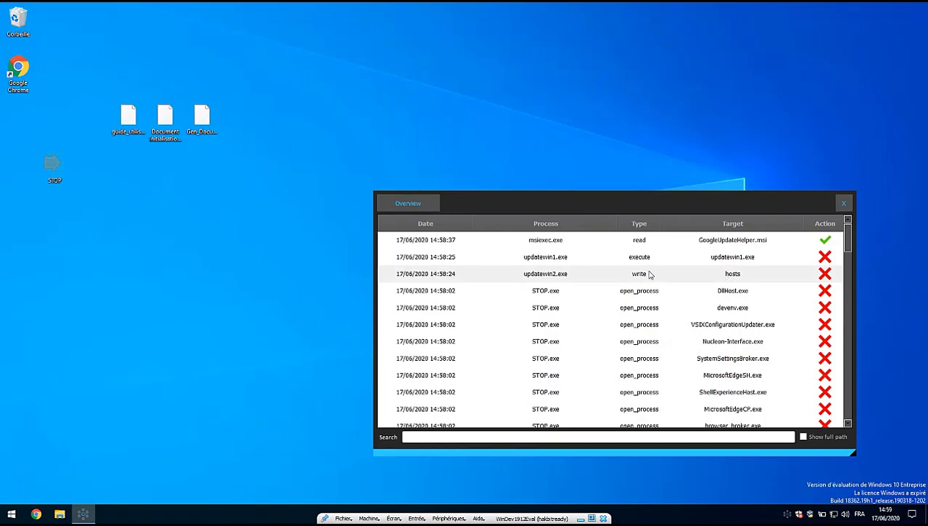
Open a command prompt by running cmd, and move its window clear of the desktop documents.
key(super+r)
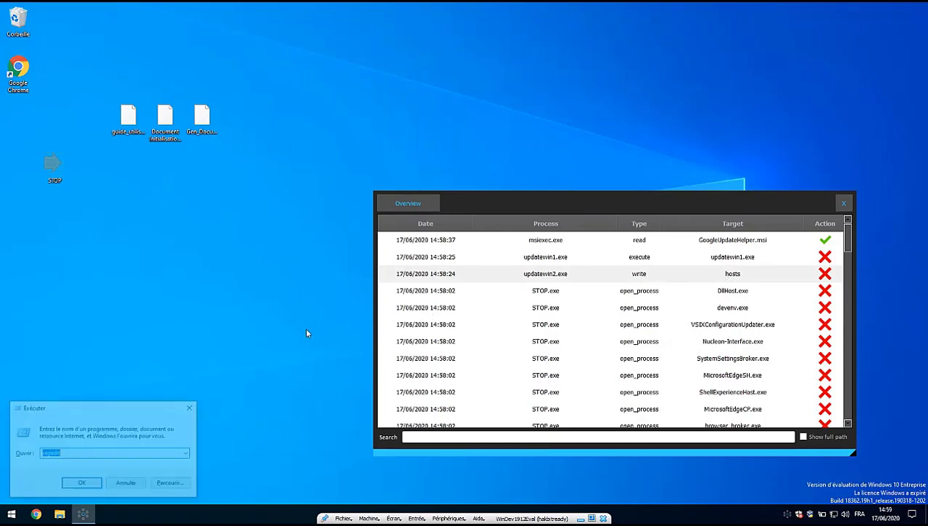
text(cmd)
key(Return)
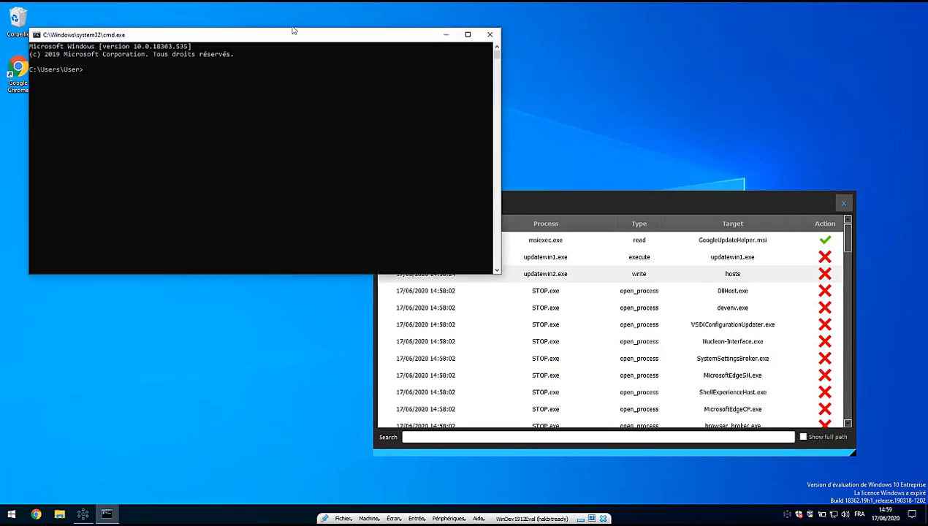
drag(293, 35, 330, 204)
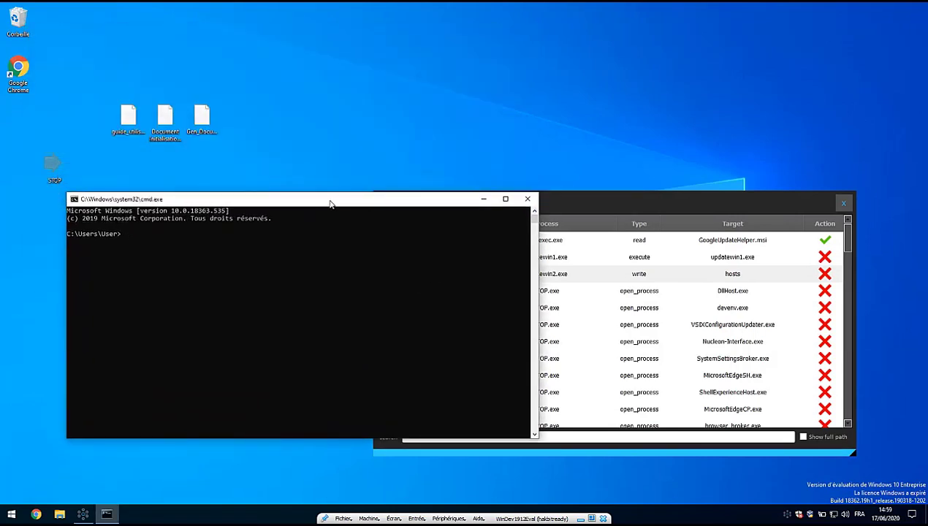
Change the command prompt's directory from the user folder to C:\Windows\System32\drivers\etc.
text(cd ..)
key(Return)
key(Return)
text(cd system)
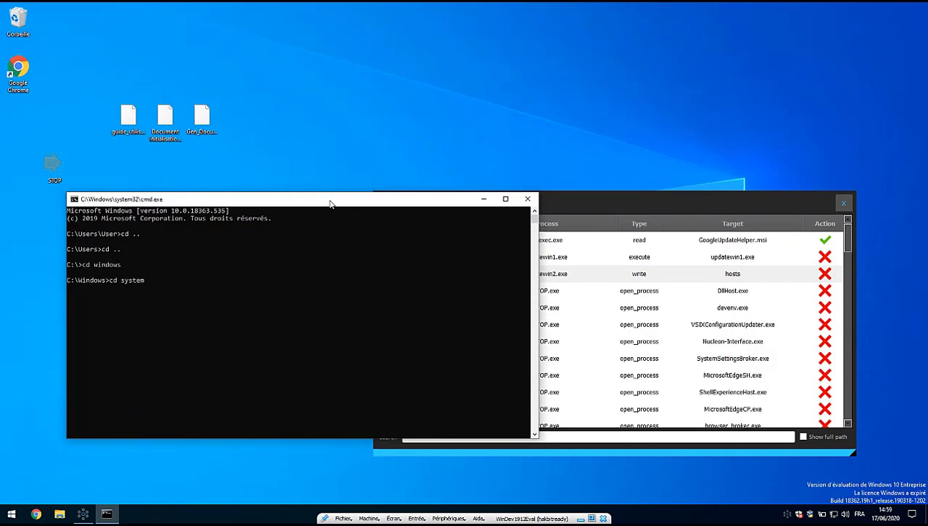
text(32)
key(Return)
text(cd driver)
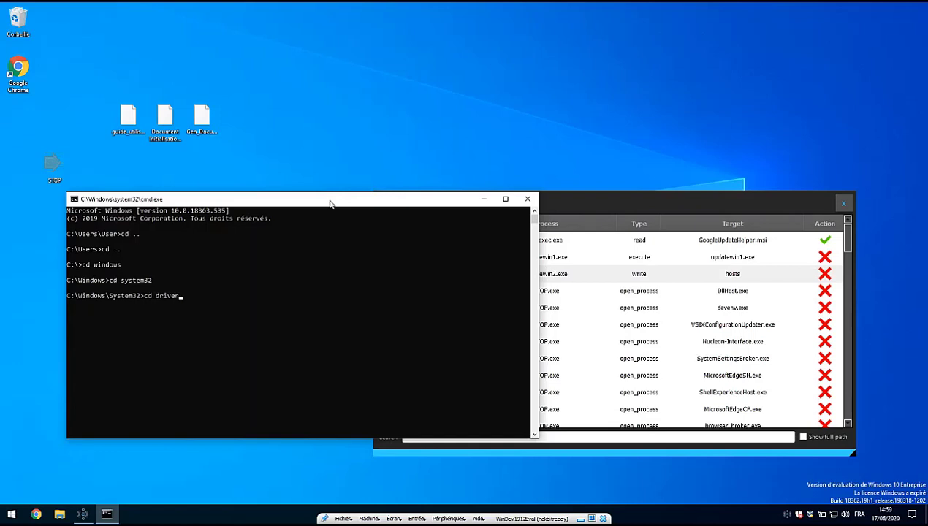
text(s)
key(Return)
text(cd etc)
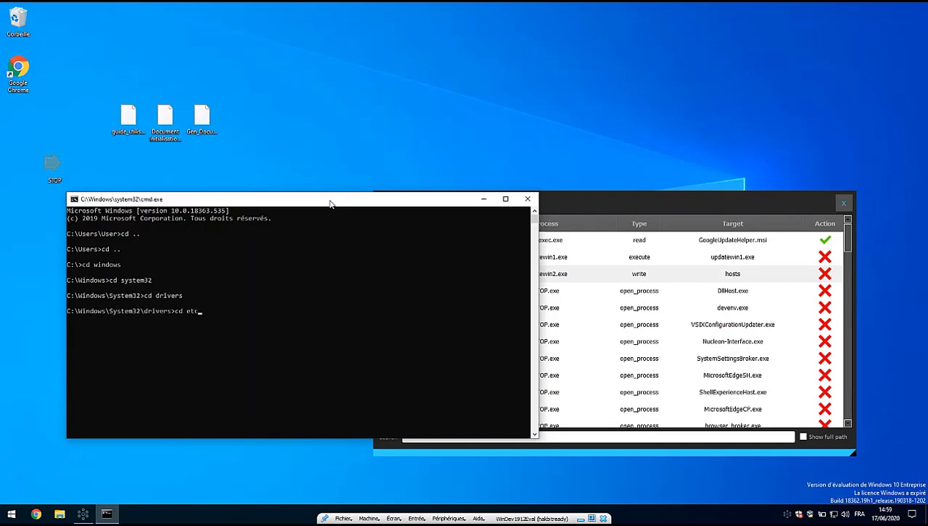
key(Return)
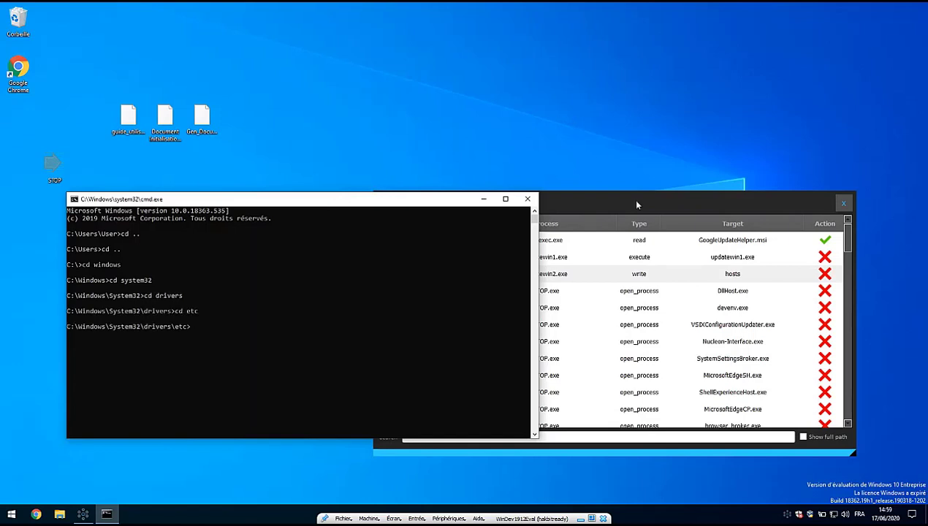
Print the contents of the hosts file with "type hosts" and maximize the command prompt window.
drag(631, 199, 652, 207)
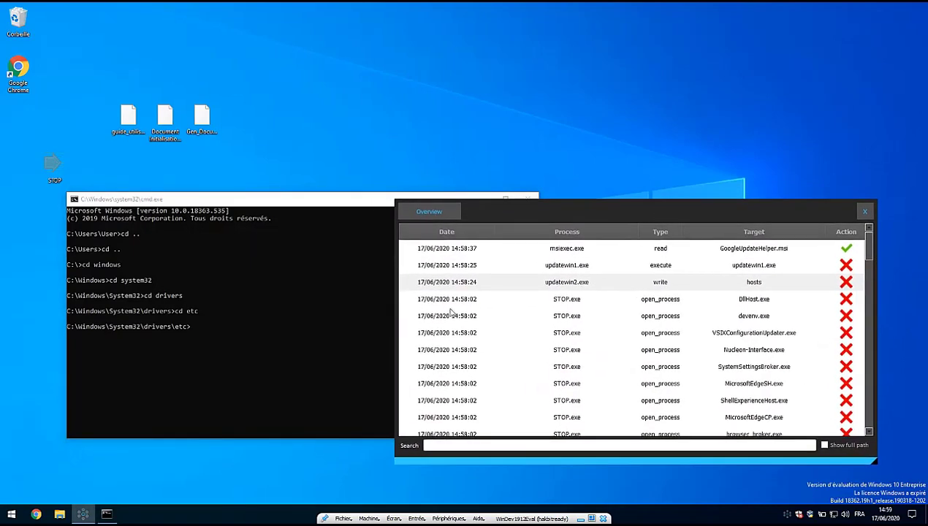
click(270, 300)
text(type hosts)
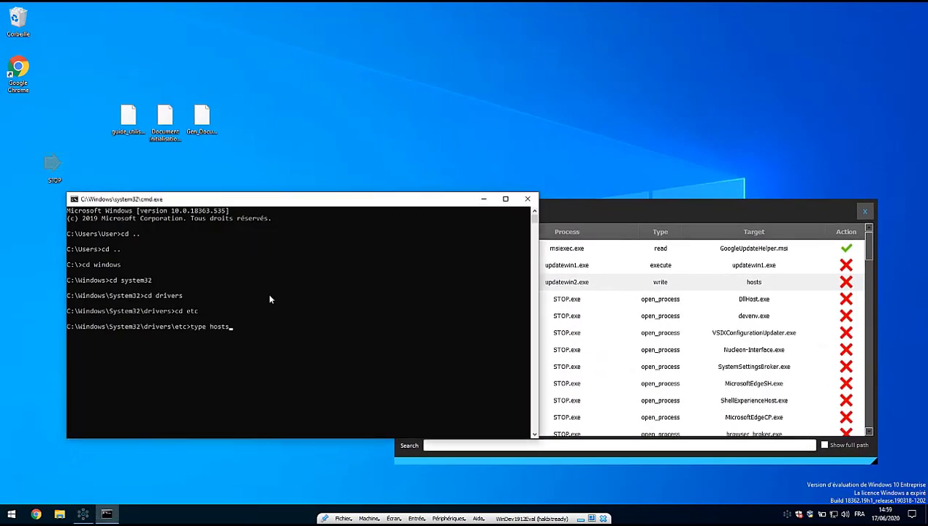
key(Return)
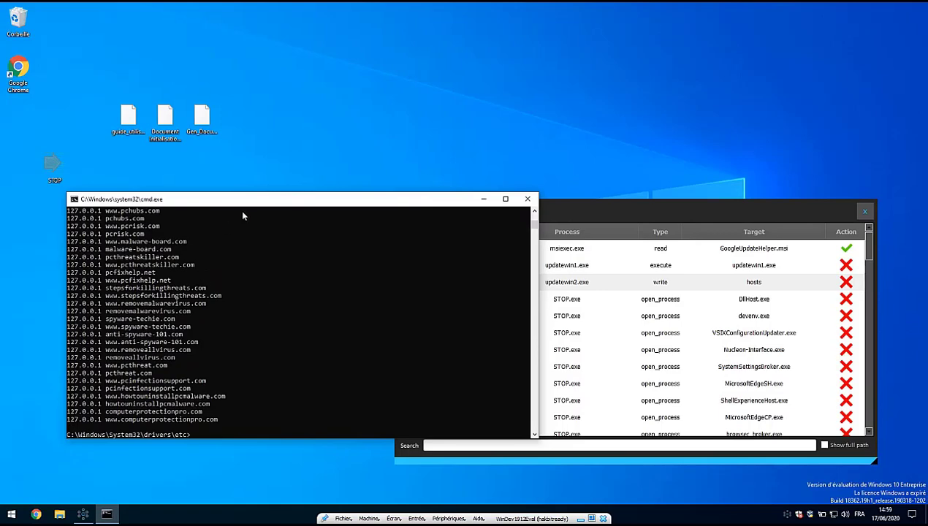
double_click(248, 205)
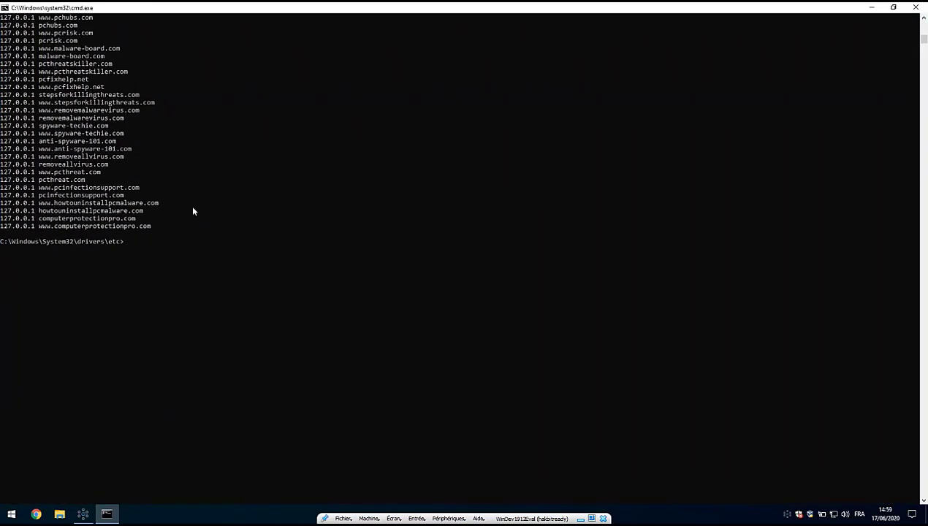
Look through the end of the hosts listing, highlight security.com, and clear the selection.
scroll(187, 199, up, 8)
scroll(175, 199, up, 1)
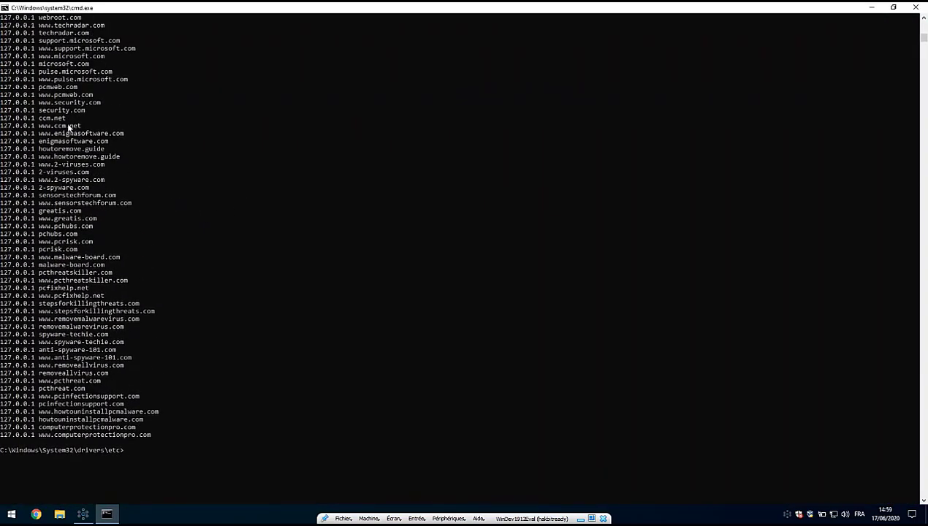
click(40, 109)
drag(40, 111, 82, 110)
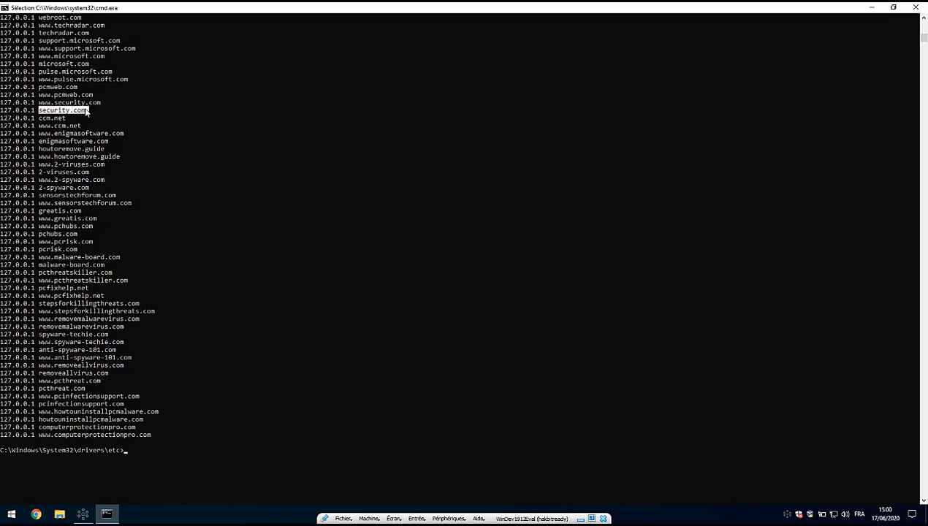
click(78, 148)
right_click(80, 149)
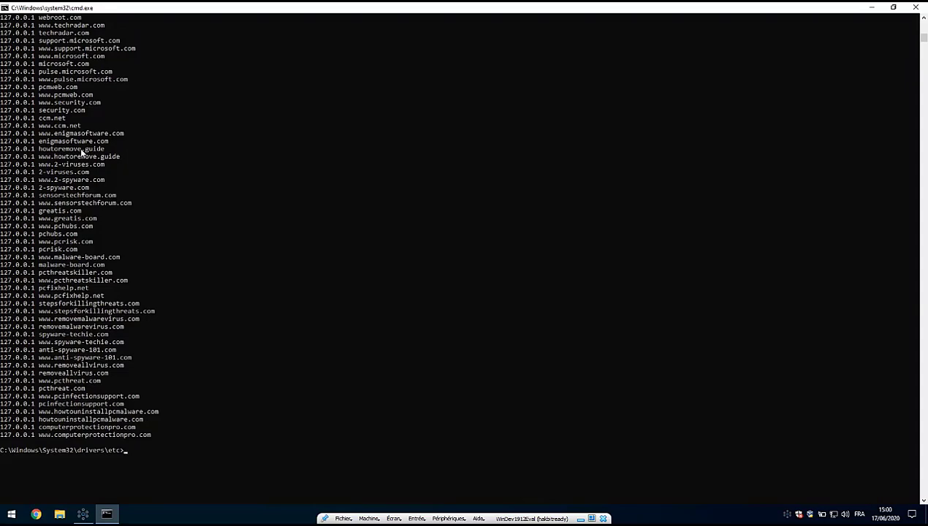
scroll(80, 149, up, 20)
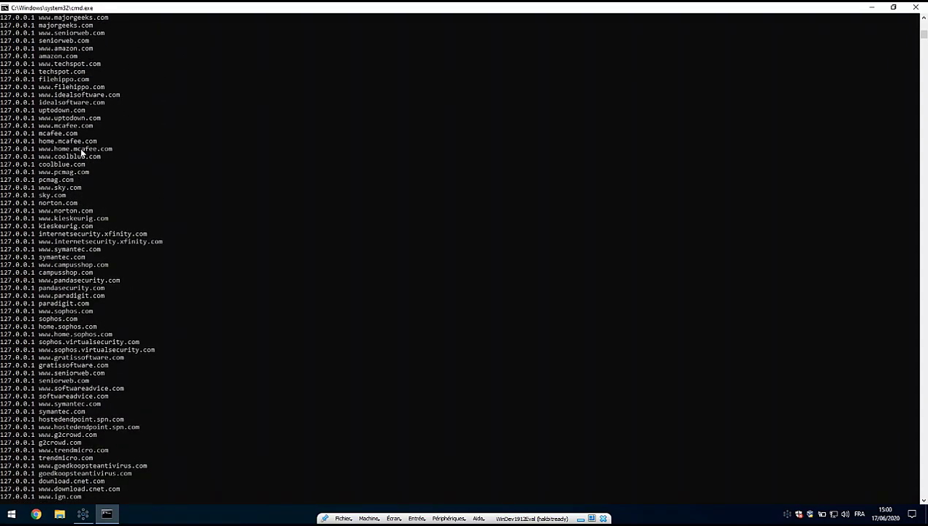
scroll(81, 149, up, 11)
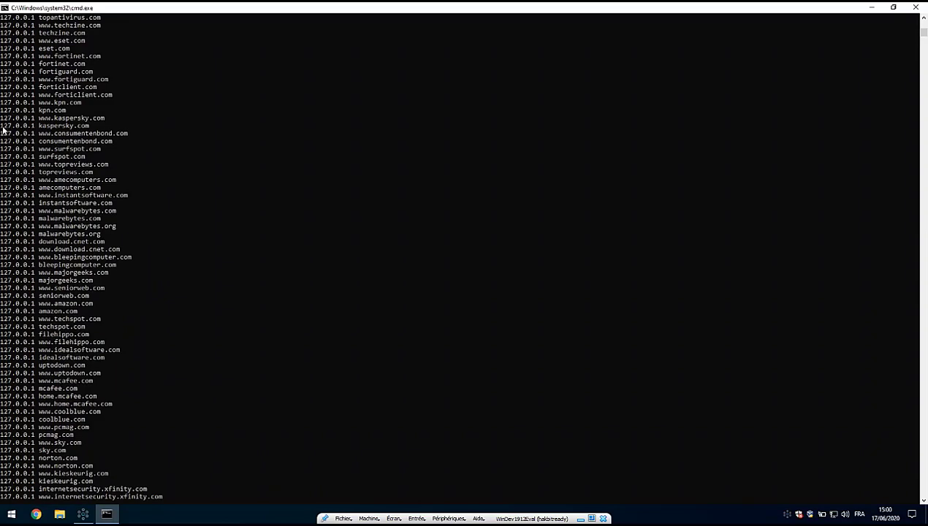
drag(3, 129, 37, 128)
double_click(45, 127)
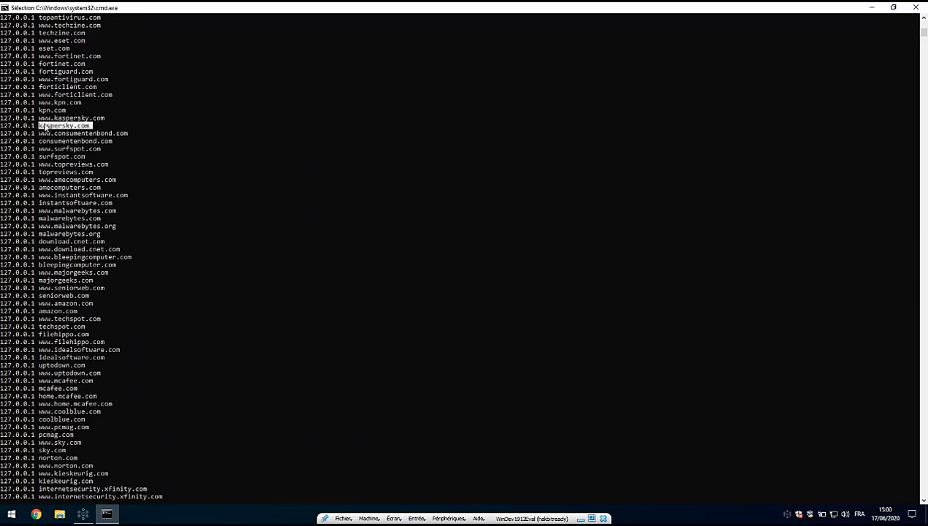
double_click(82, 150)
scroll(84, 152, up, 6)
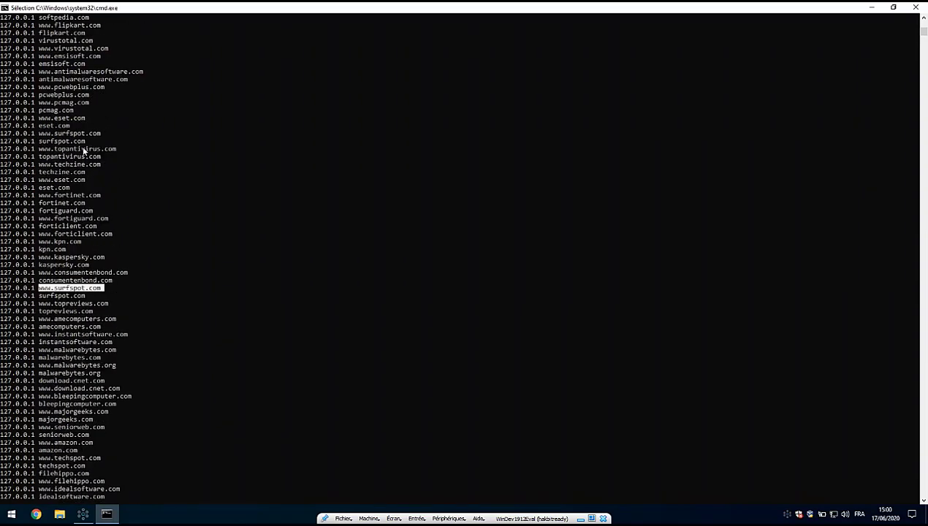
scroll(83, 151, up, 20)
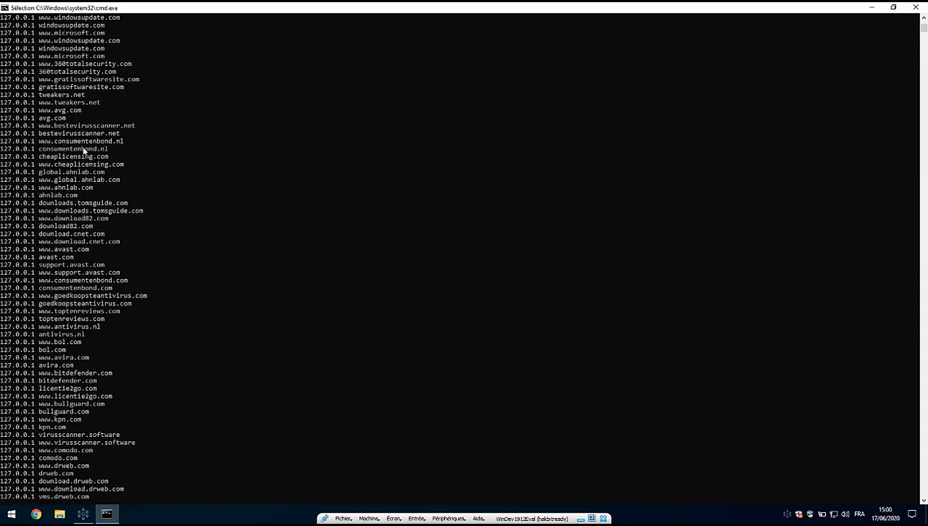
scroll(83, 150, up, 6)
scroll(73, 215, down, 20)
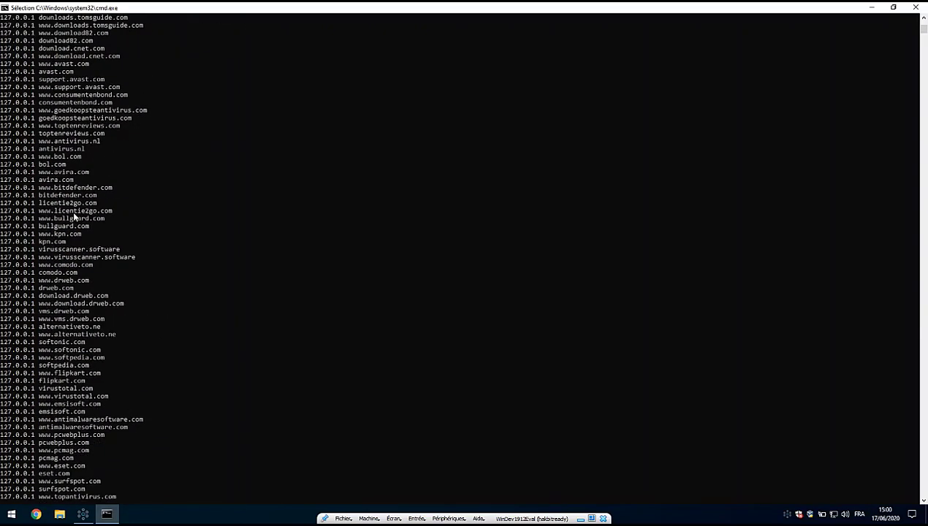
scroll(73, 215, down, 1)
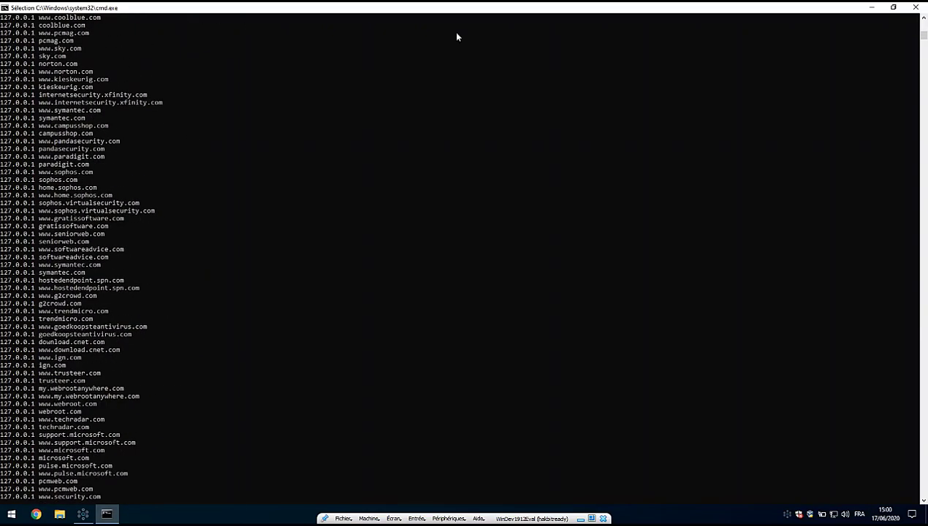
Restore the command prompt to a smaller window, move it clear of the desktop documents, and bring the agent's event history to the front.
double_click(463, 7)
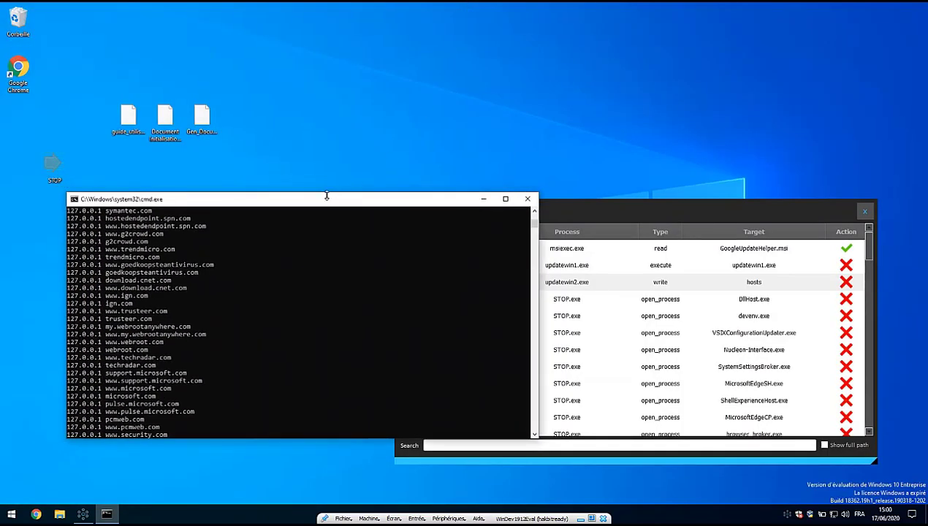
drag(326, 192, 392, 246)
click(553, 206)
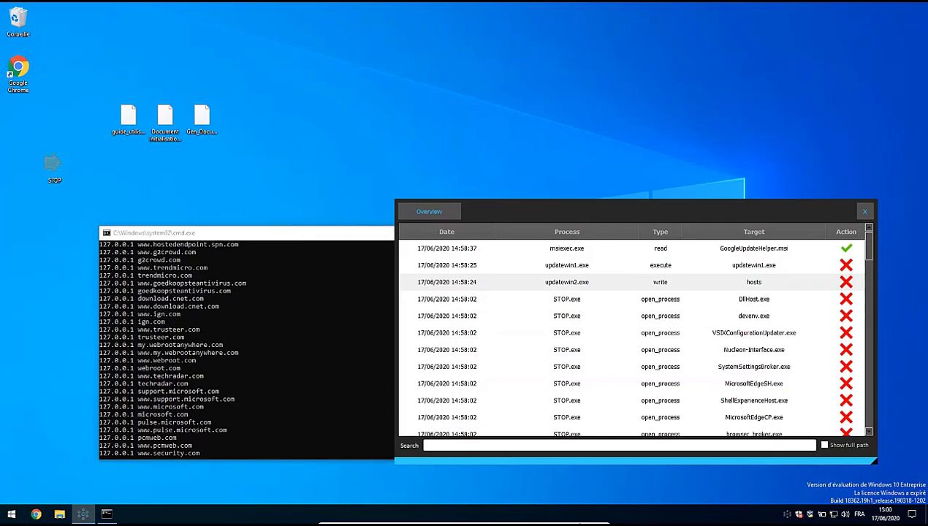
Switch from the virtual machine to the Nucleon console, open the explorer.exe to STOP.exe notification in investigation, and start the process graph.
click(579, 517)
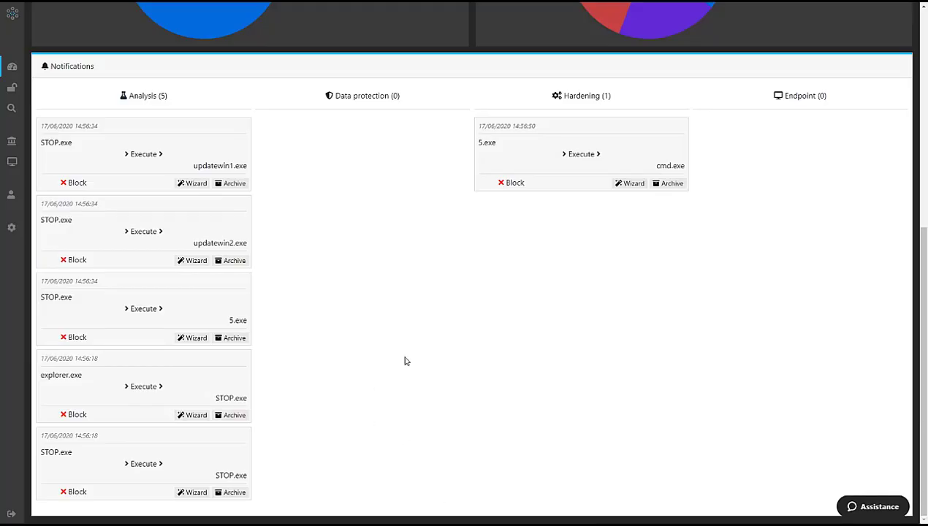
click(100, 416)
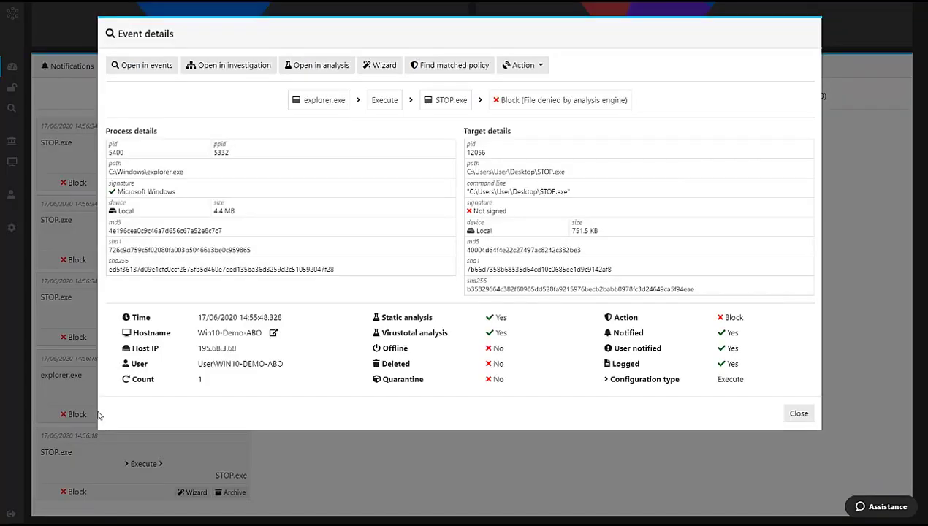
click(232, 65)
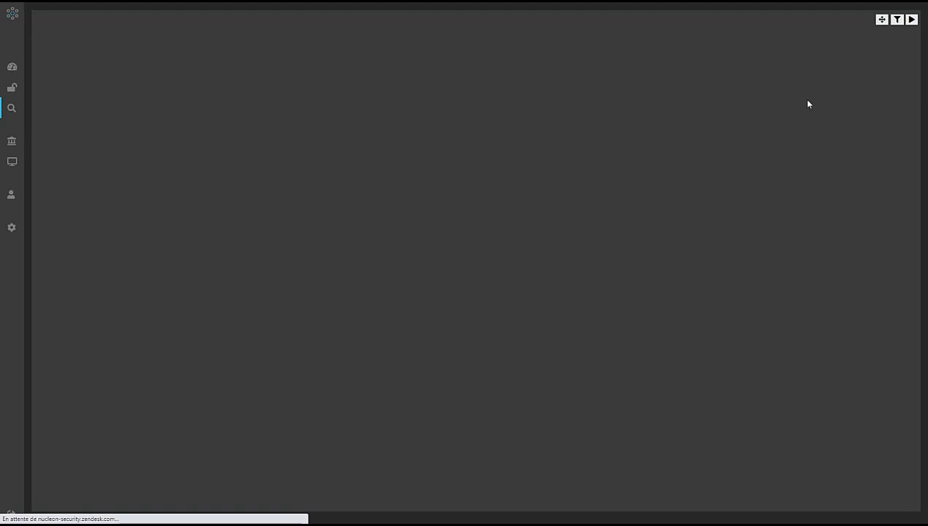
click(911, 22)
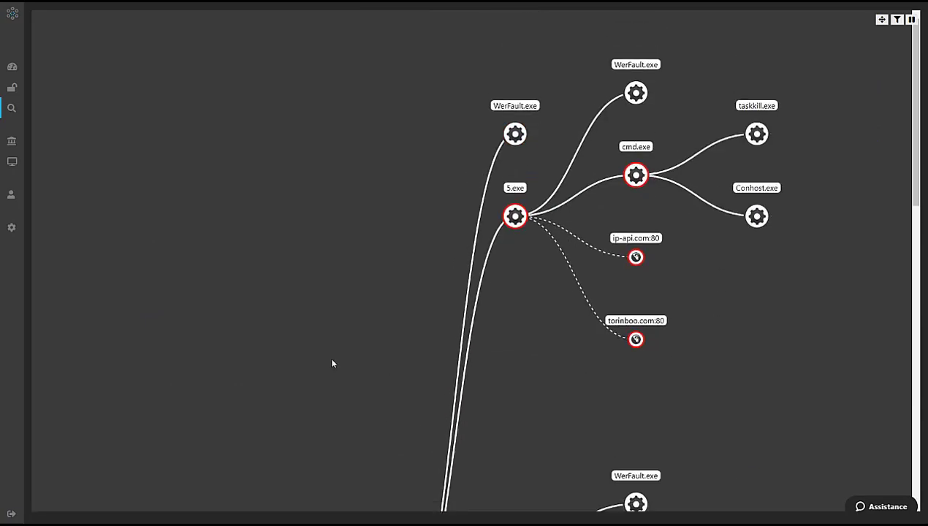
Inspect the event details of the second STOP.exe node, highlighting the "--Admin IsNotAutoStart IsNotTask" arguments in its command line, and close them.
scroll(332, 363, down, 2)
scroll(332, 363, down, 10)
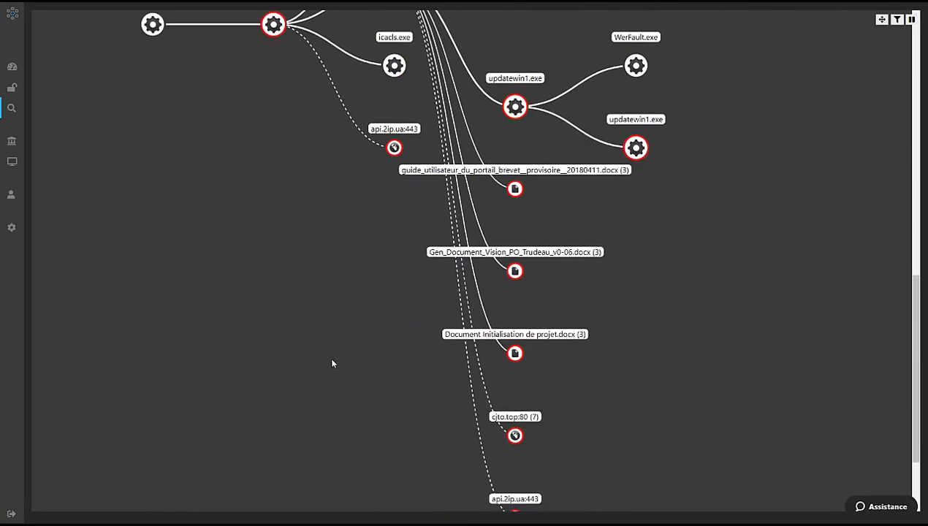
scroll(332, 363, up, 8)
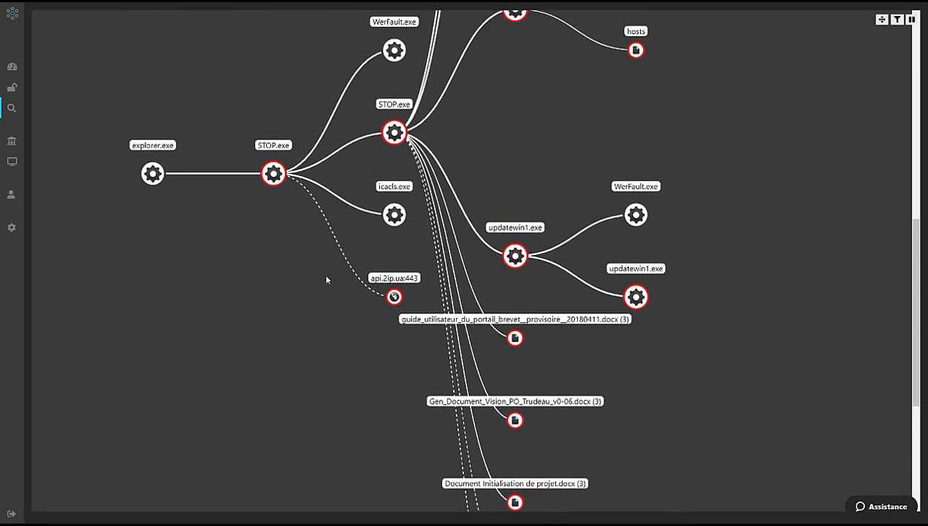
scroll(312, 254, up, 2)
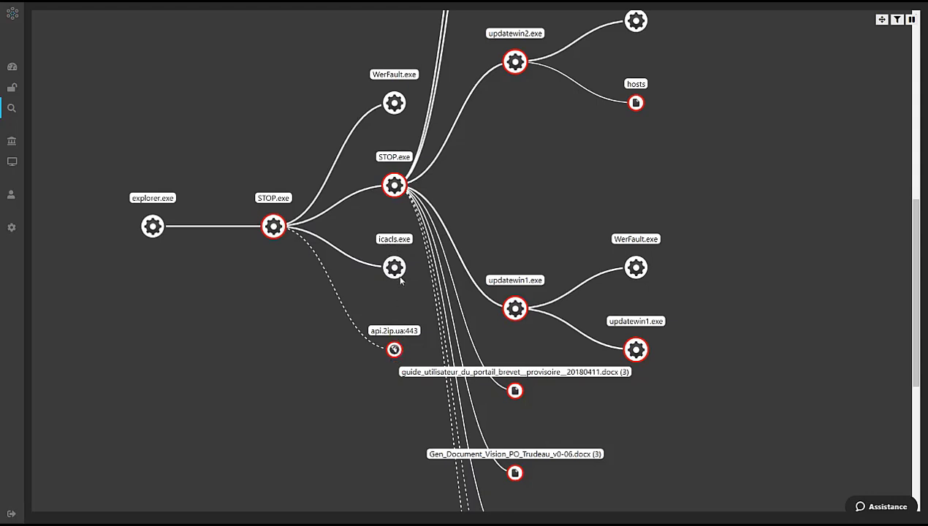
click(395, 186)
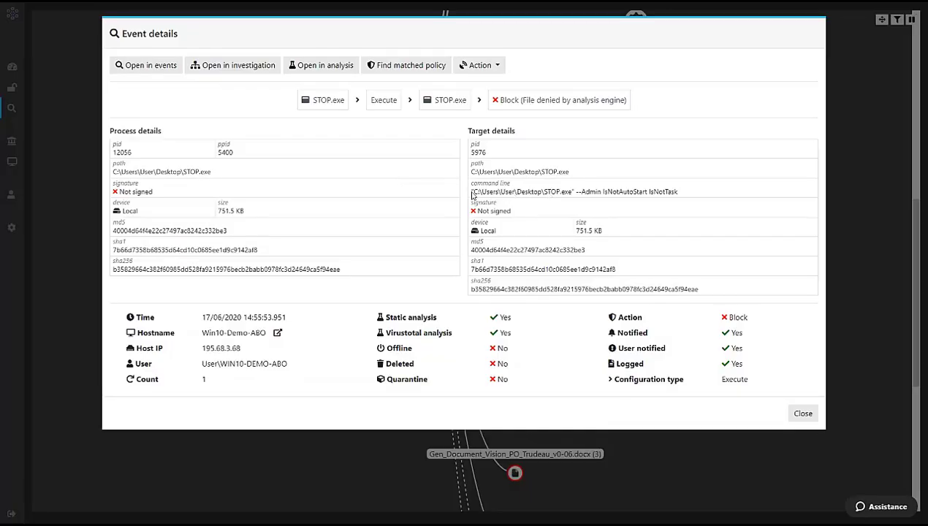
drag(472, 195, 679, 194)
click(577, 196)
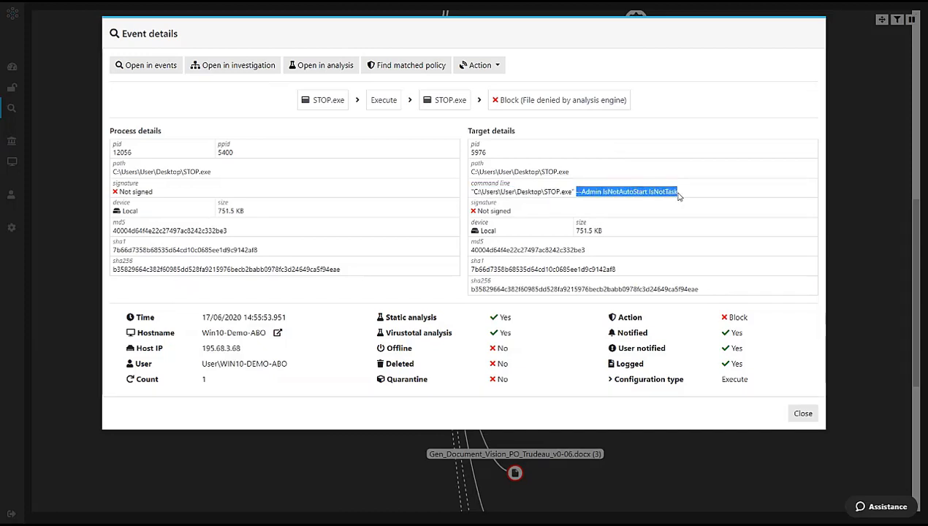
click(680, 195)
click(872, 172)
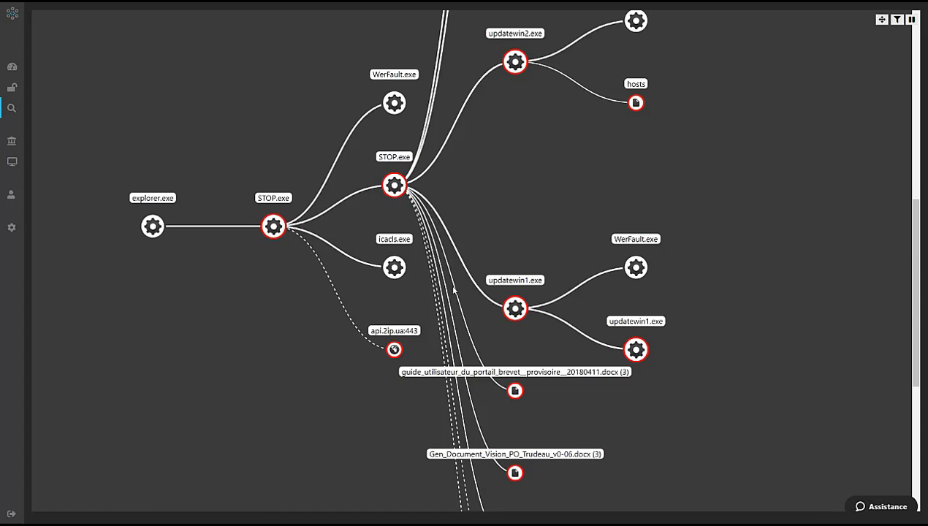
Check the event details of STOP.exe executing updatewin1.exe, and look over the document and network nodes below it in the graph.
scroll(465, 329, down, 1)
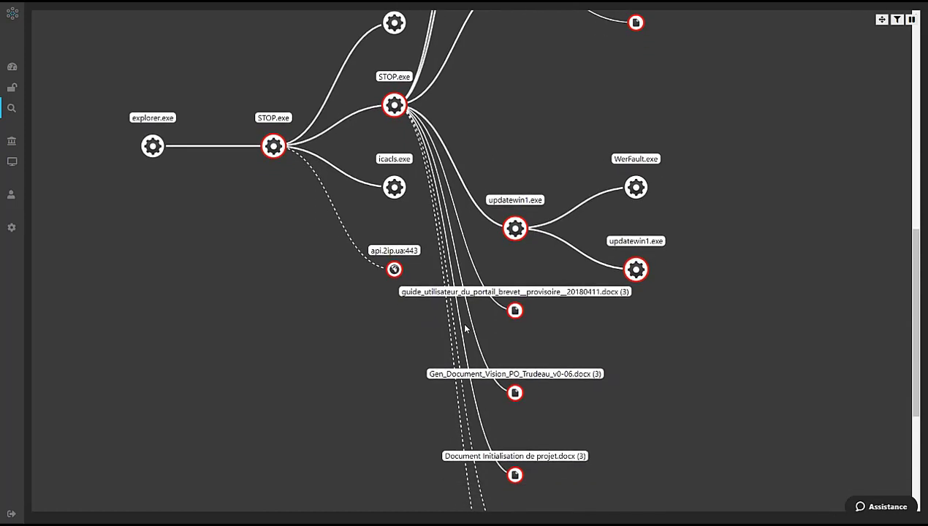
click(516, 231)
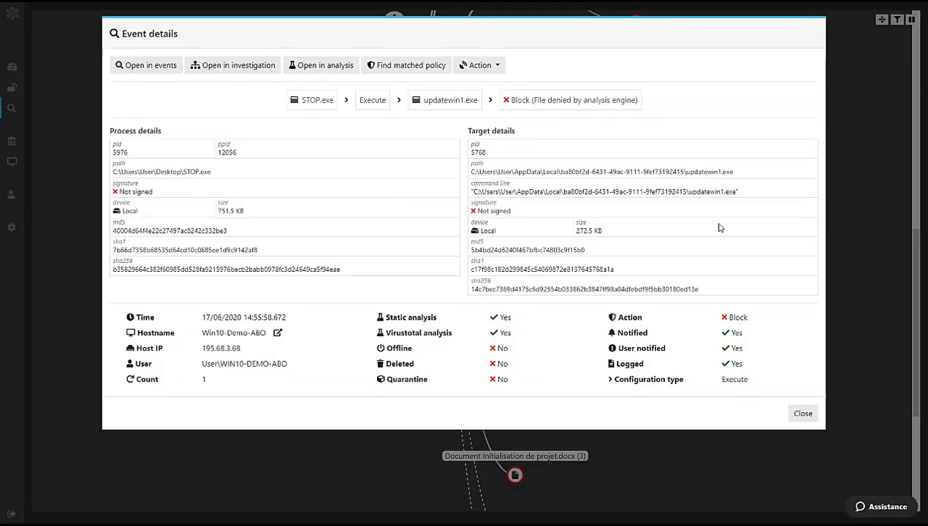
click(860, 208)
scroll(704, 342, down, 1)
scroll(705, 342, down, 2)
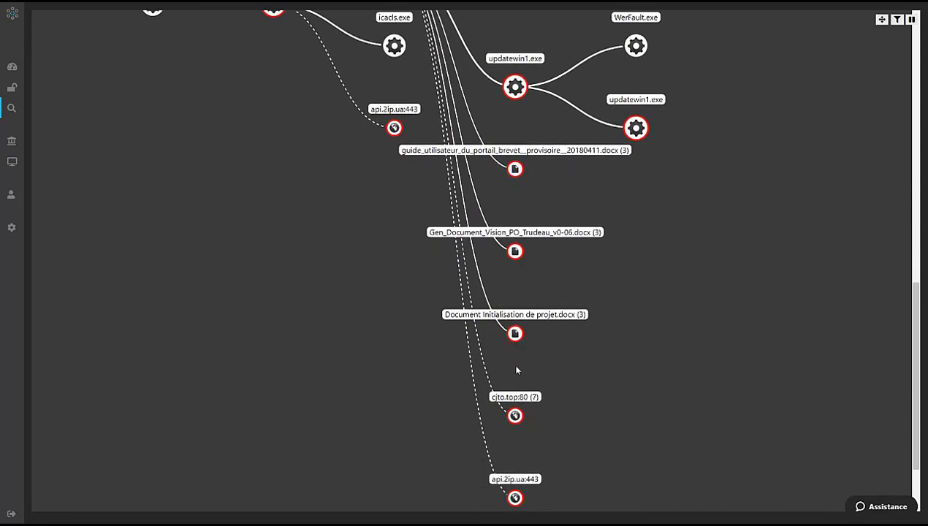
scroll(531, 254, down, 1)
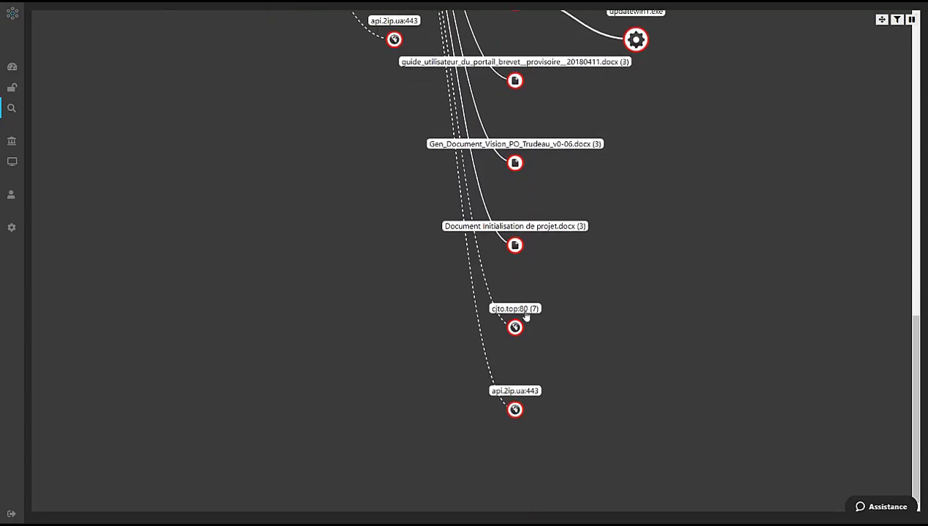
Inspect the event details of 5.exe executing cmd.exe, reading the taskkill and erase parts of its command line, and close them.
scroll(516, 413, up, 5)
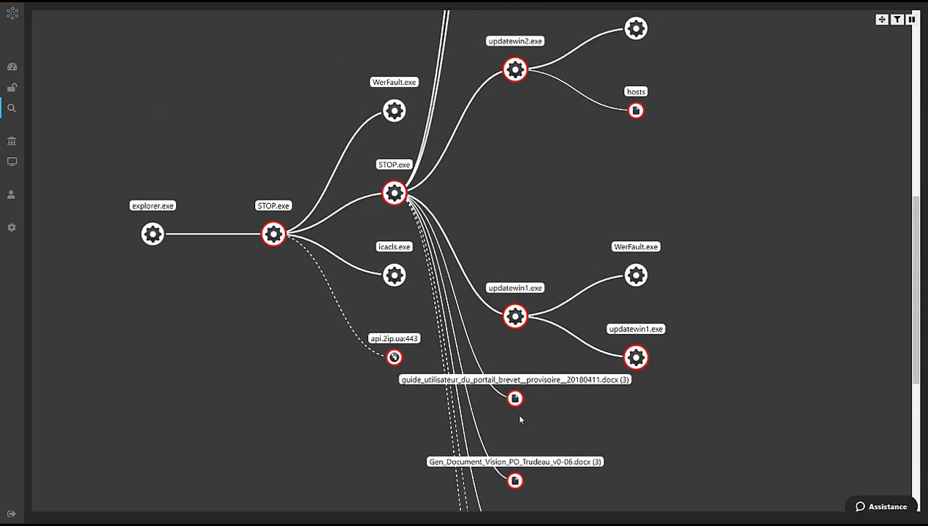
scroll(545, 254, up, 1)
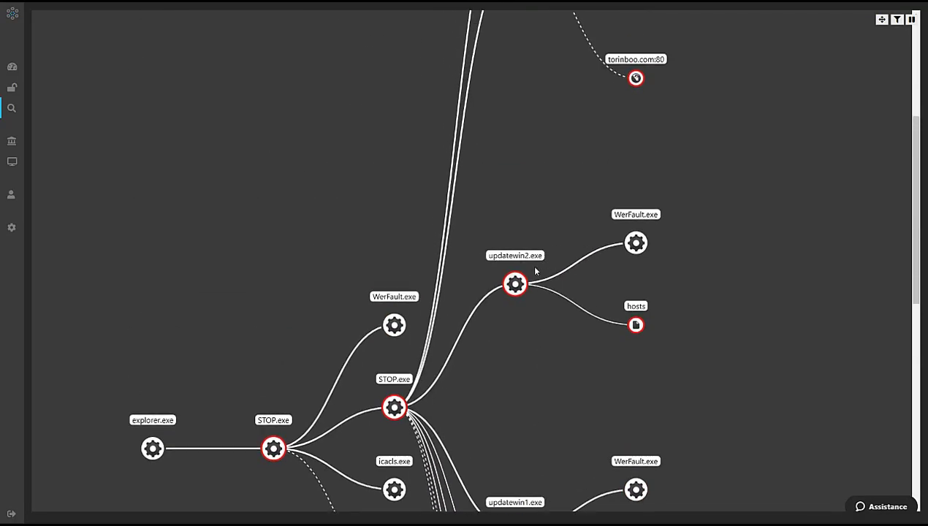
scroll(588, 234, up, 3)
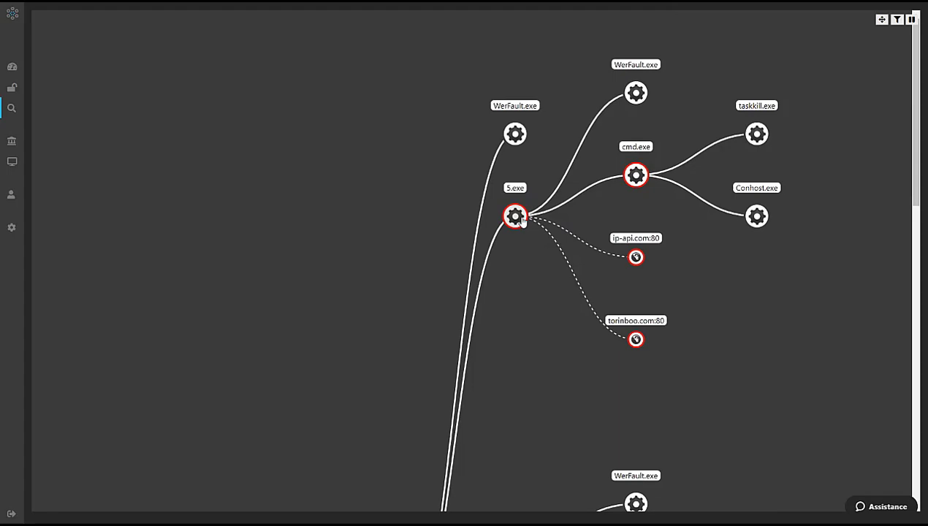
click(638, 182)
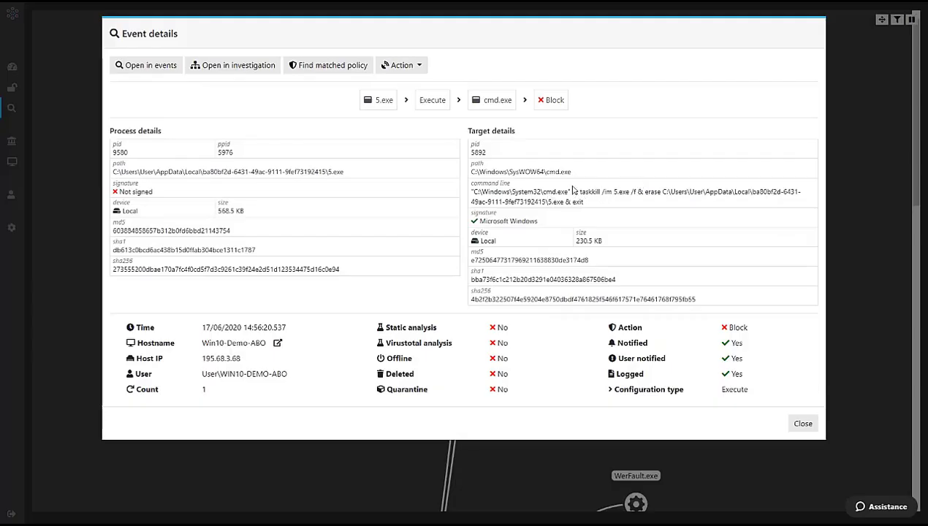
double_click(589, 192)
click(592, 195)
click(604, 202)
double_click(653, 191)
click(859, 185)
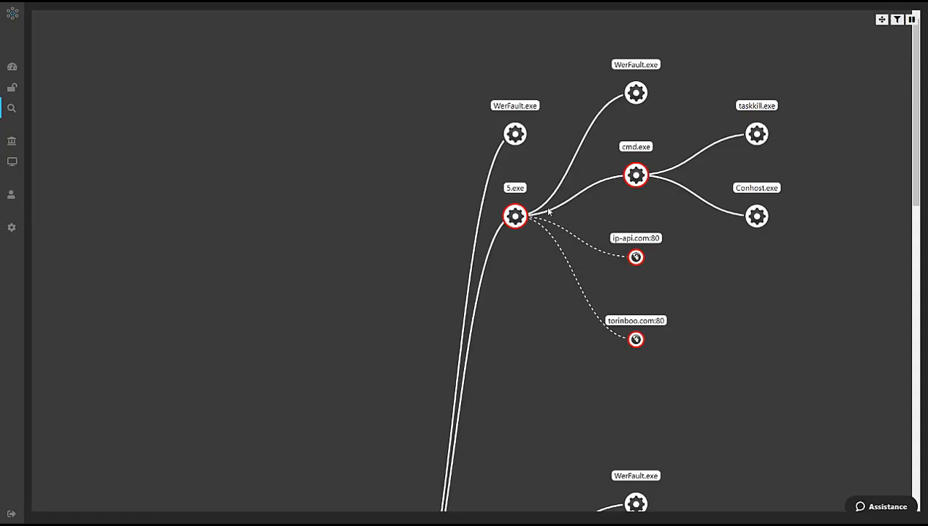
click(645, 184)
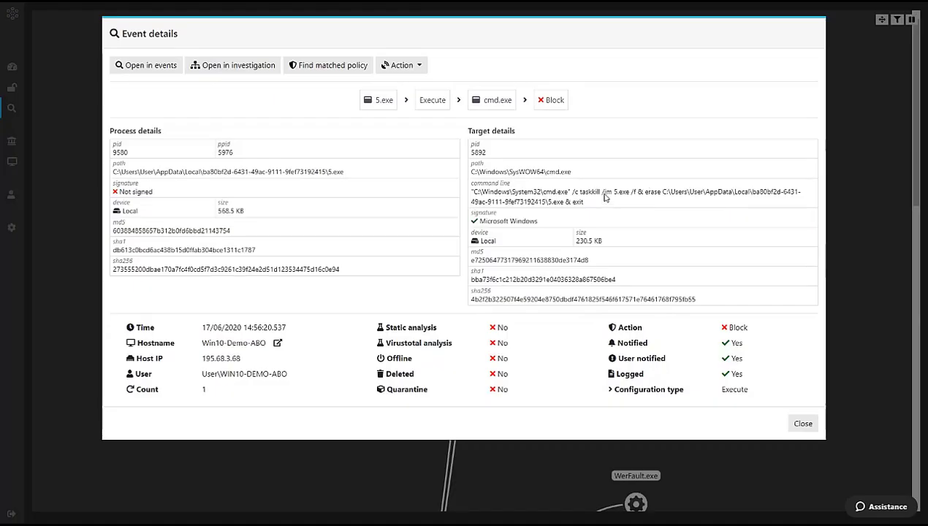
key(Escape)
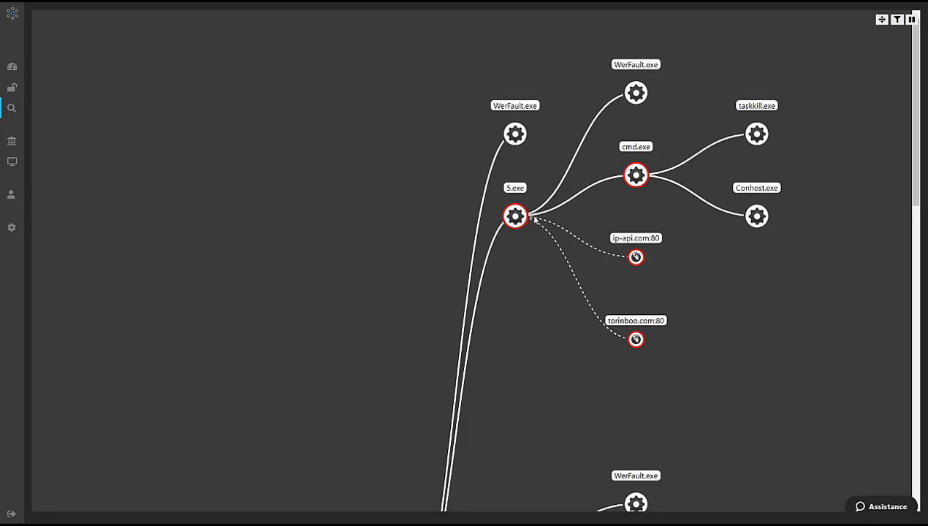
Open the file analysis of 5.exe from the event details of its execution by STOP.exe.
click(516, 216)
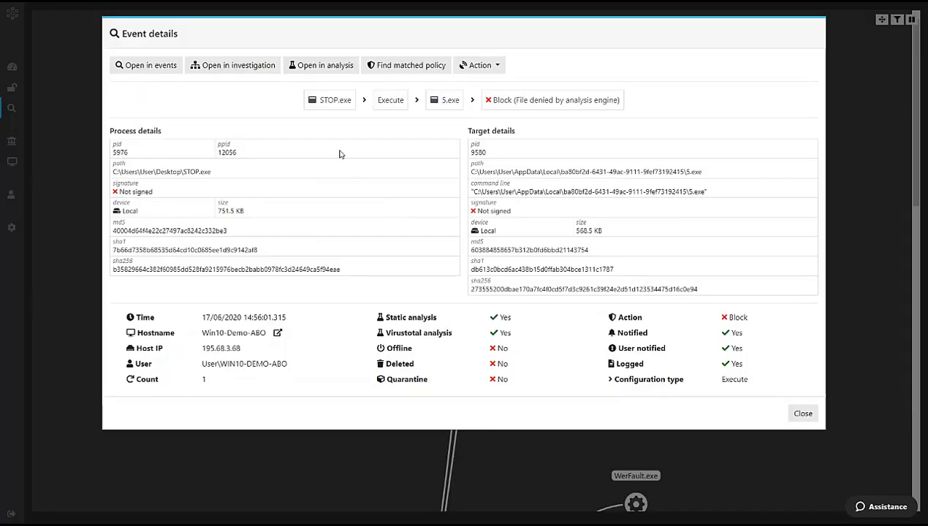
click(306, 66)
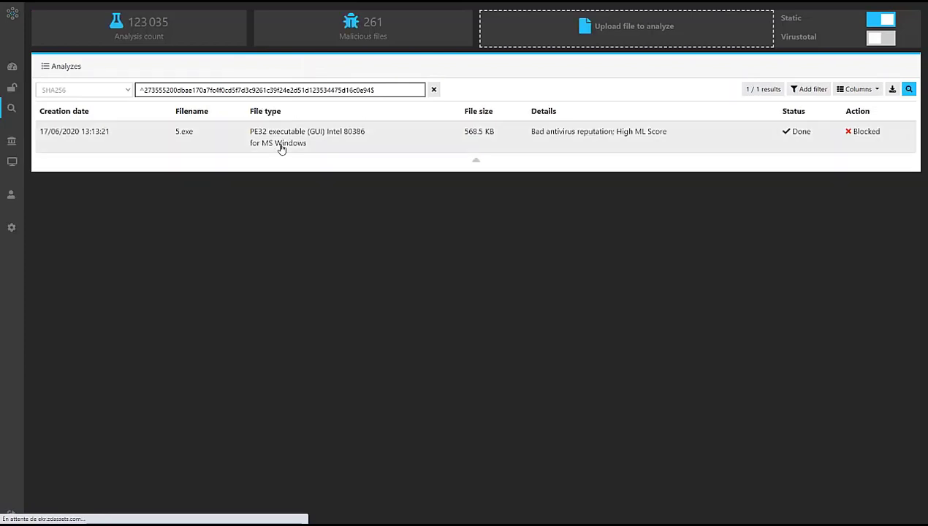
Inspect the analysis details of 5.exe, including its Virustotal detection rate and machine learning score, and close them.
click(282, 149)
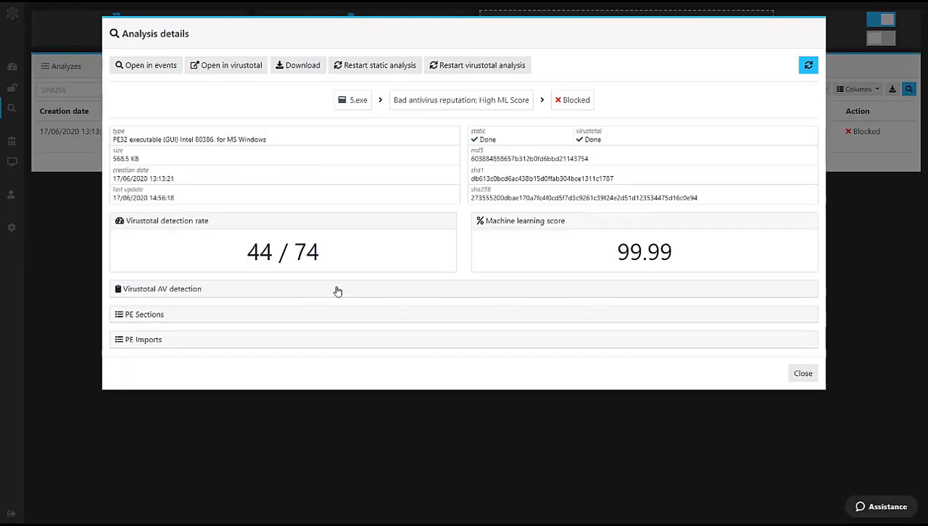
double_click(257, 253)
click(257, 253)
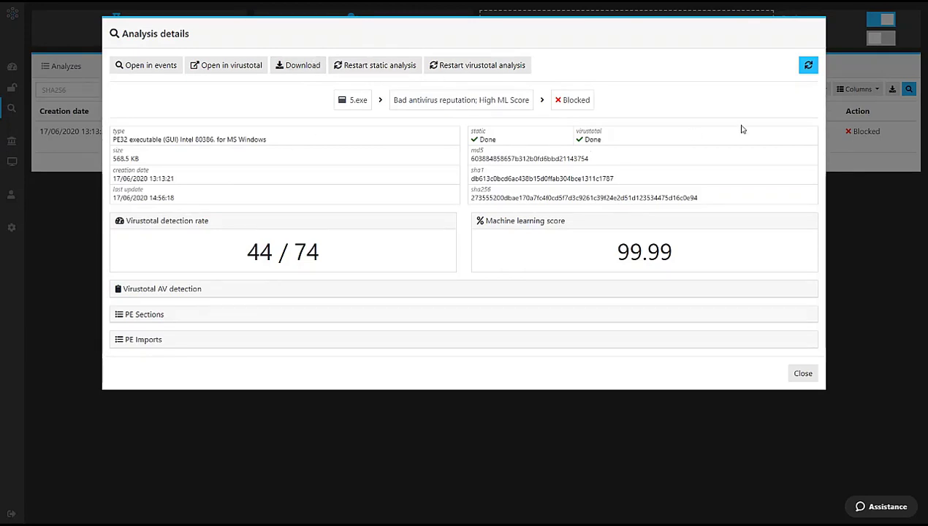
click(851, 201)
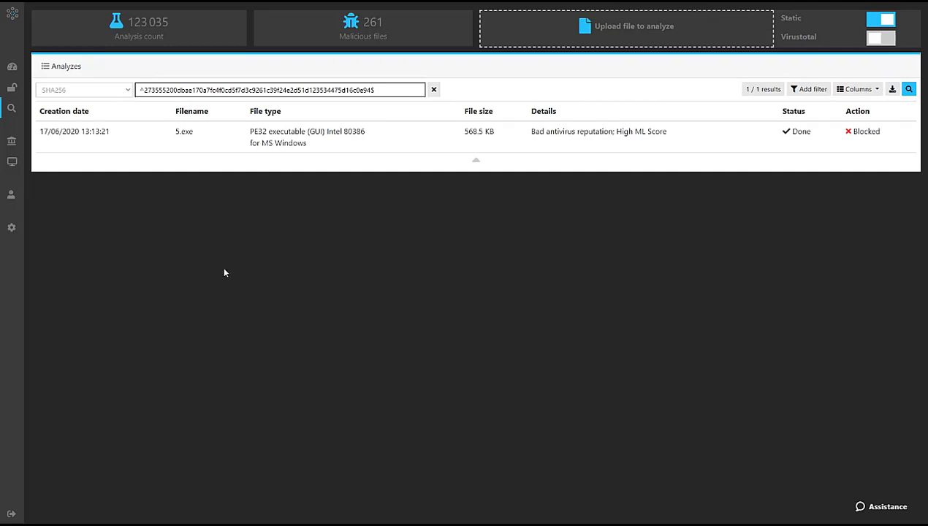
Open the Worldmap and list the network events behind the red destination in Ukraine contacting api.2ip.ua.
mouse_move(11, 108)
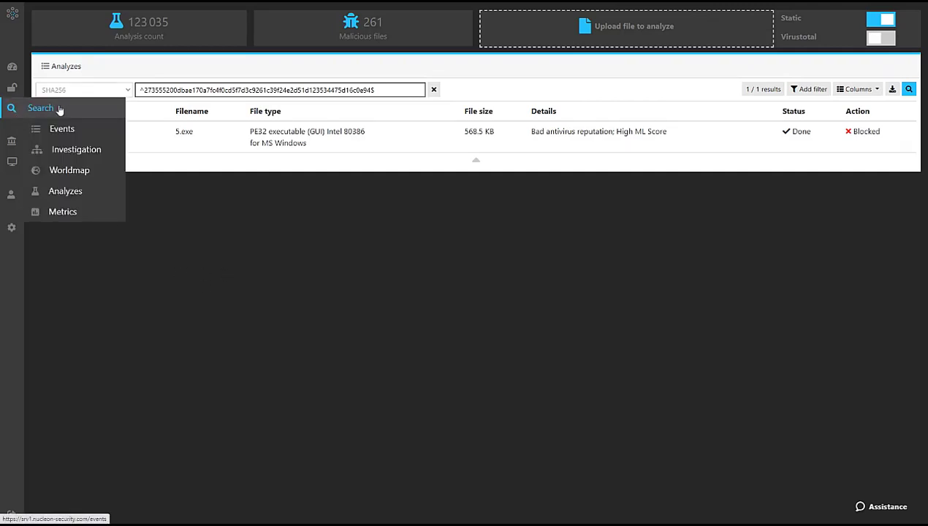
click(69, 171)
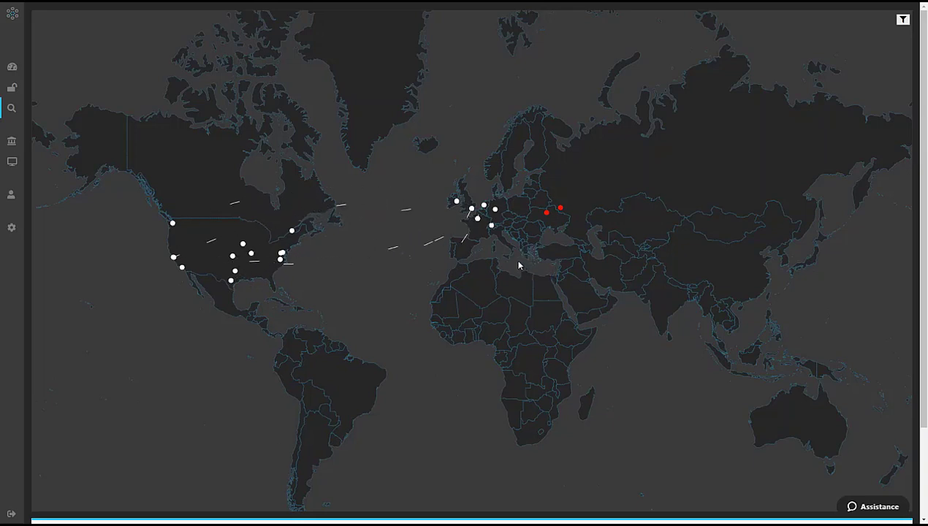
mouse_move(548, 215)
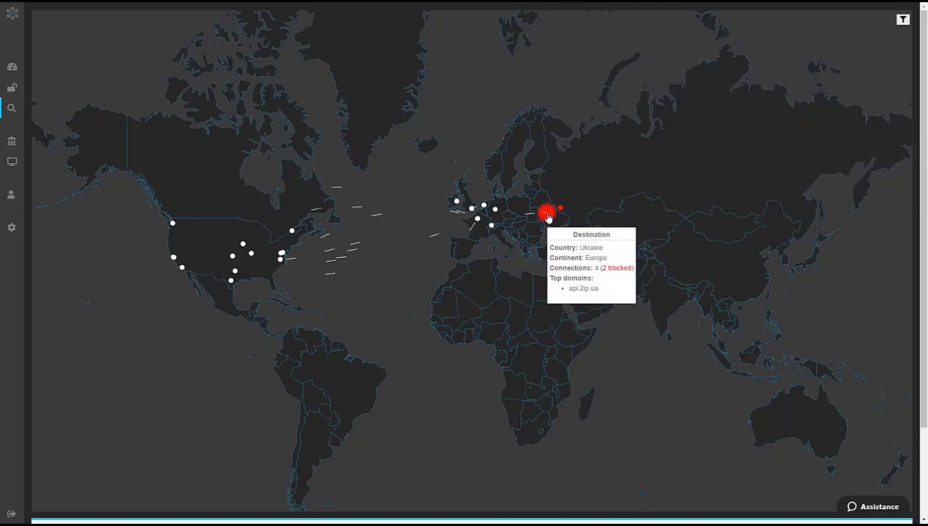
click(547, 214)
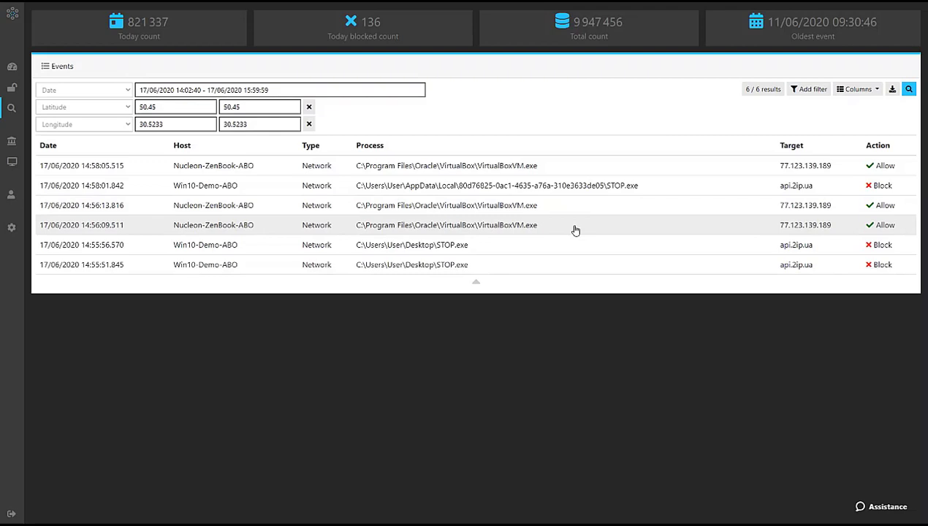
mouse_move(368, 156)
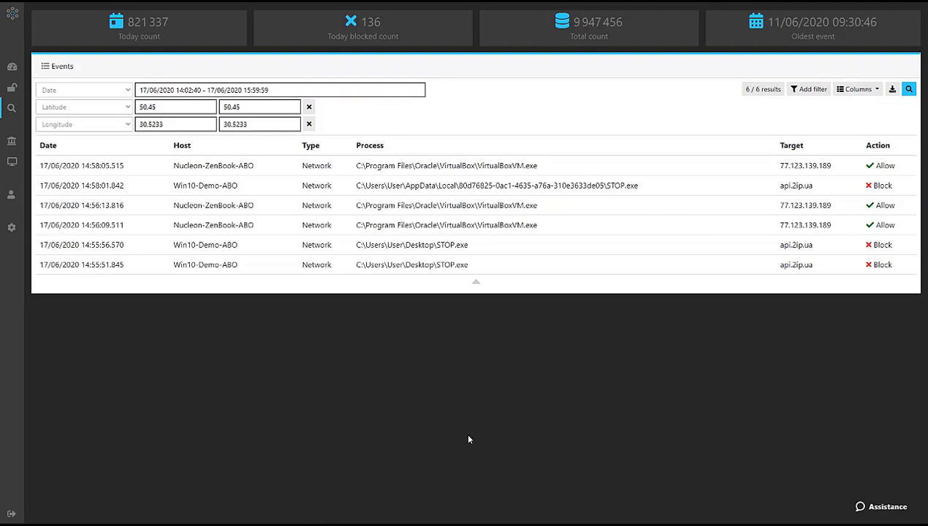
Switch to the infected virtual machine and look over its hosts file output and the affected documents on the desktop.
key(alt+Tab)
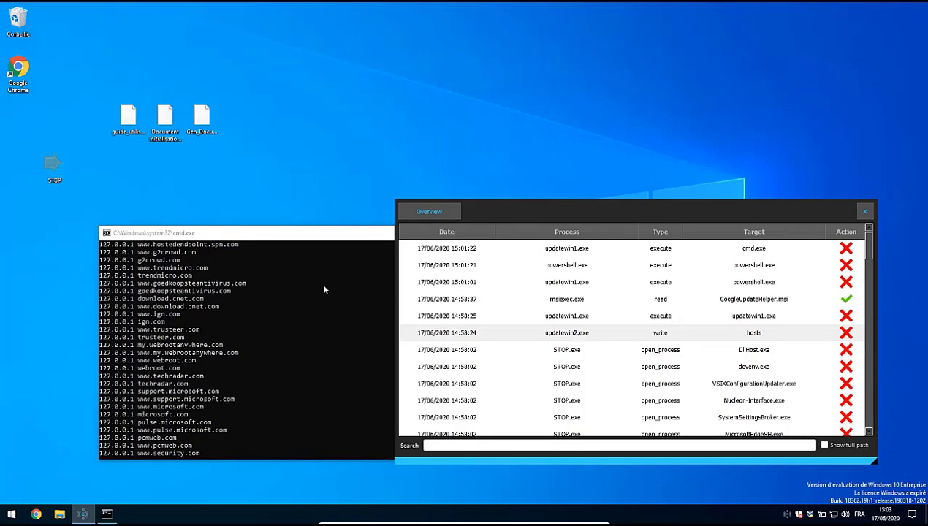
click(318, 234)
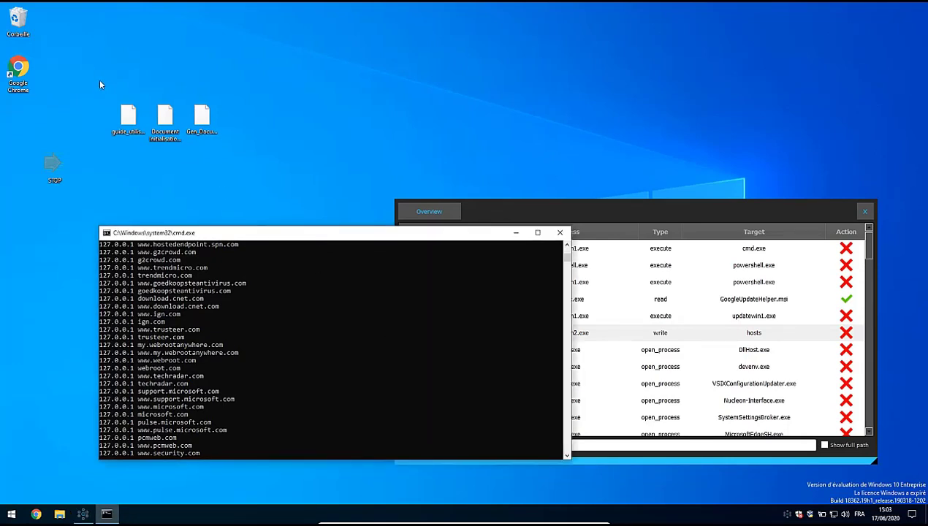
drag(99, 79, 261, 152)
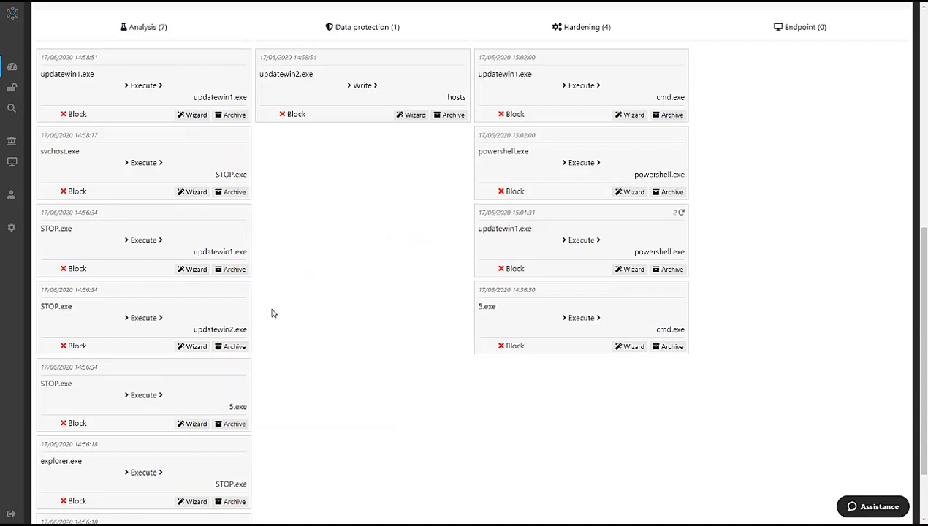
Start a rollback and remediate from target for the blocked event of explorer.exe executing STOP.exe.
click(223, 461)
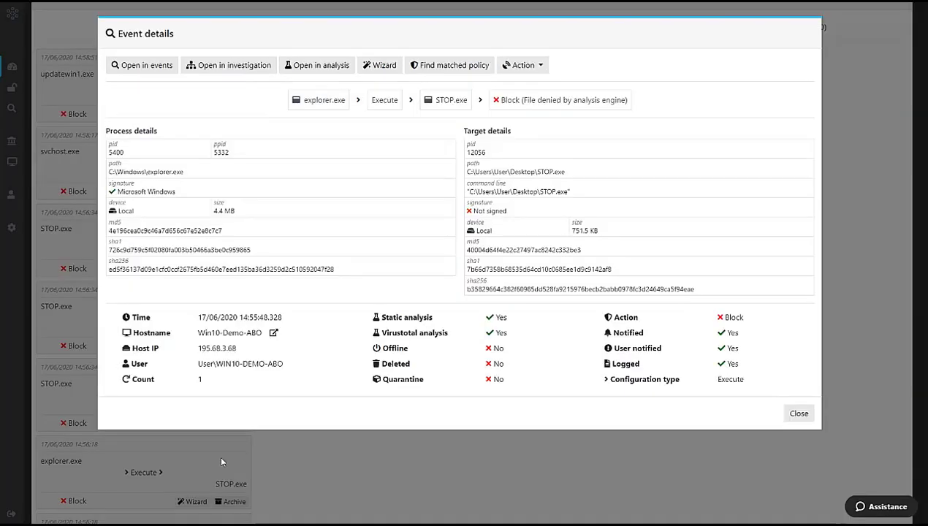
click(539, 68)
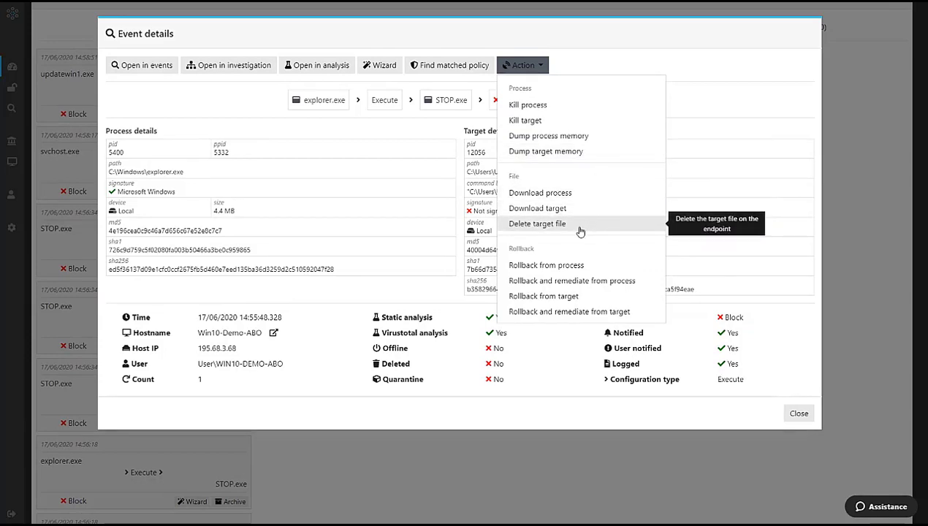
click(592, 312)
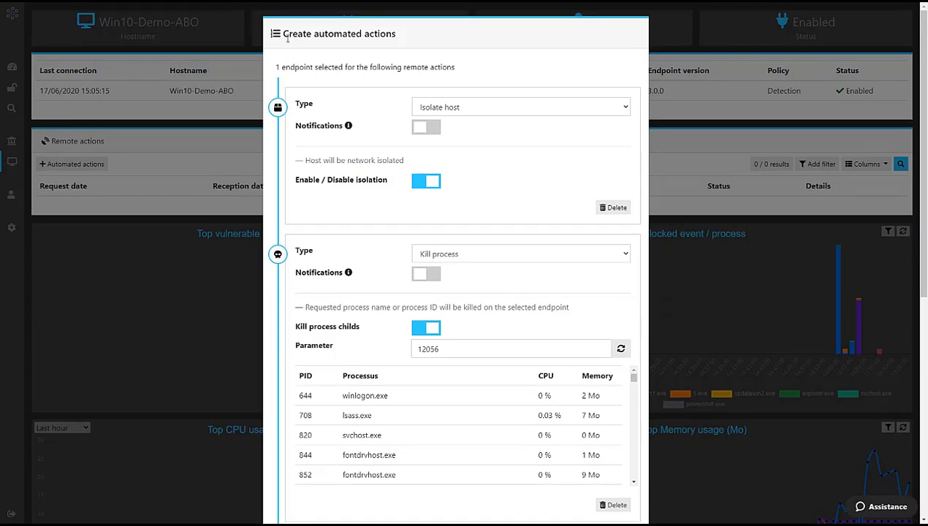
Review the proposed host isolation and the kill process action for PID 12056, including its child process option.
drag(288, 34, 377, 34)
click(376, 35)
scroll(287, 181, down, 2)
scroll(287, 180, down, 1)
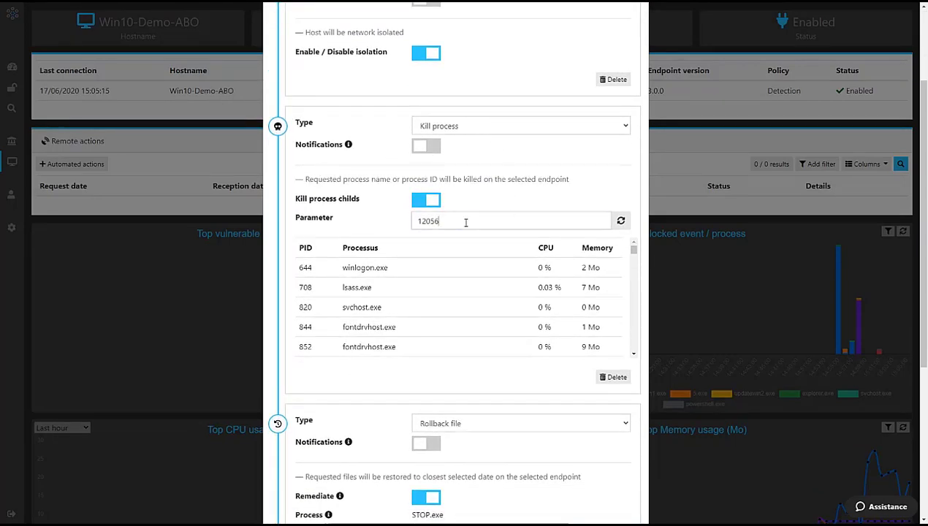
right_click(402, 222)
click(391, 222)
drag(295, 199, 369, 199)
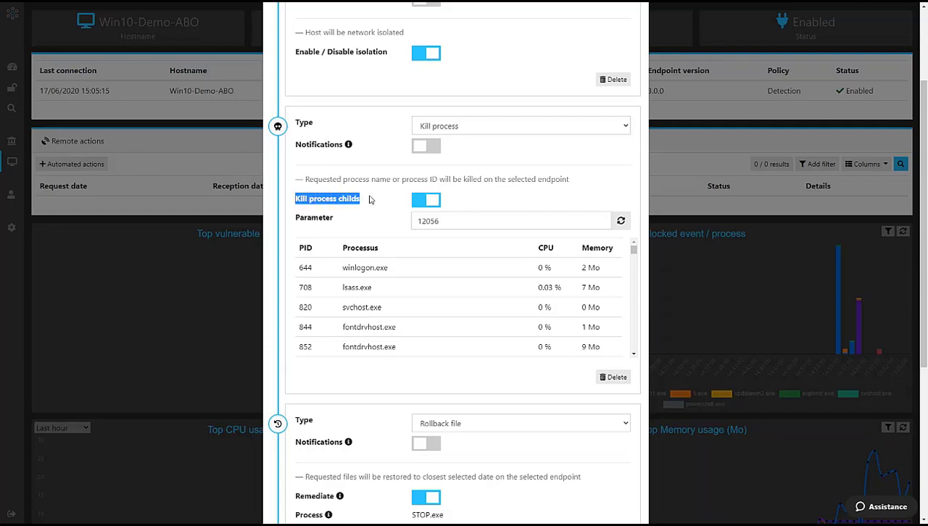
click(370, 200)
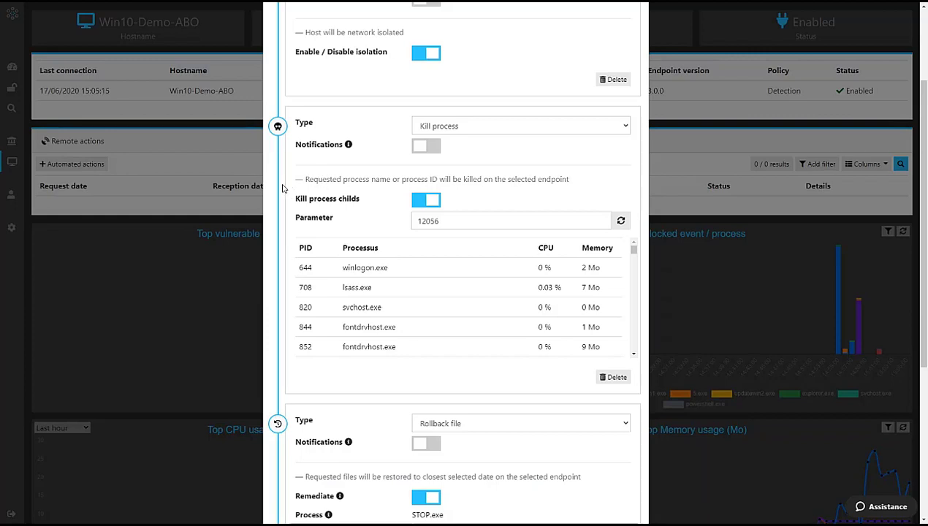
Review the STOP.exe file rollback, the final isolation action and the available action types in the automated actions timeline.
scroll(284, 190, down, 4)
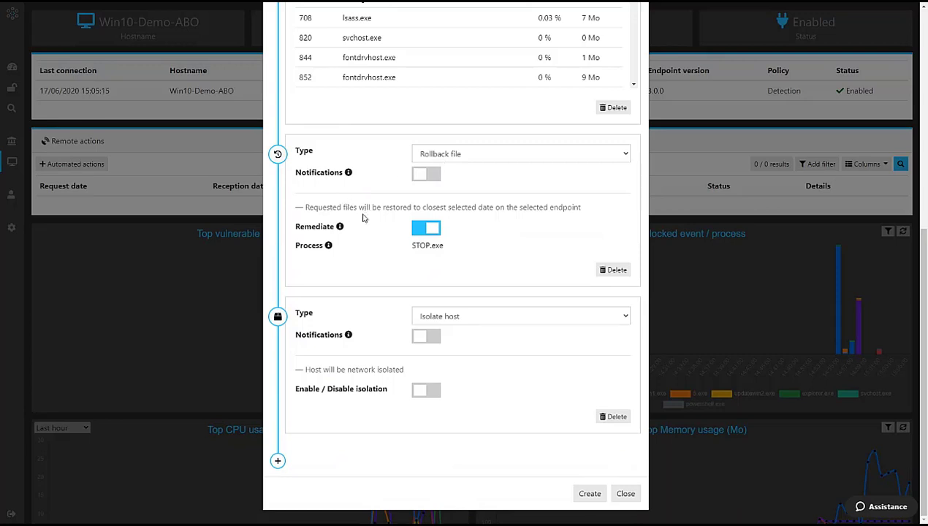
double_click(429, 252)
click(430, 253)
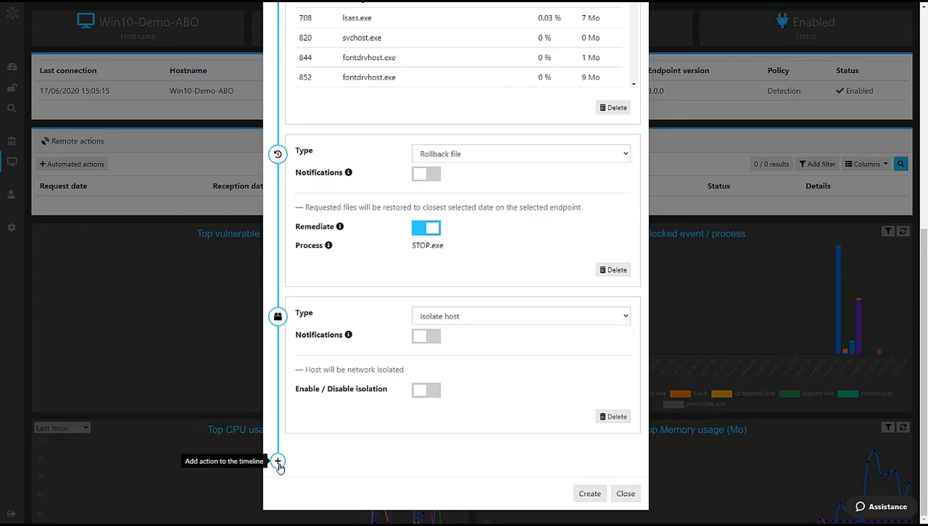
click(464, 323)
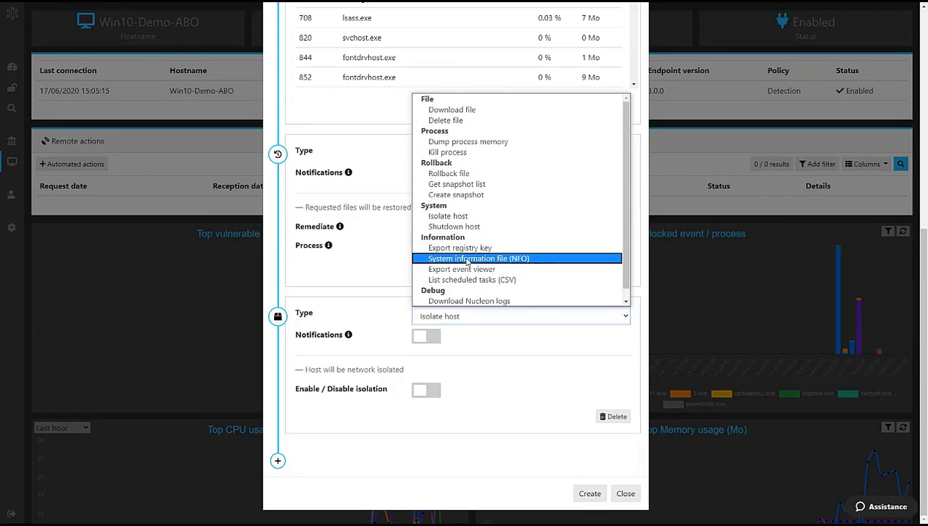
click(375, 305)
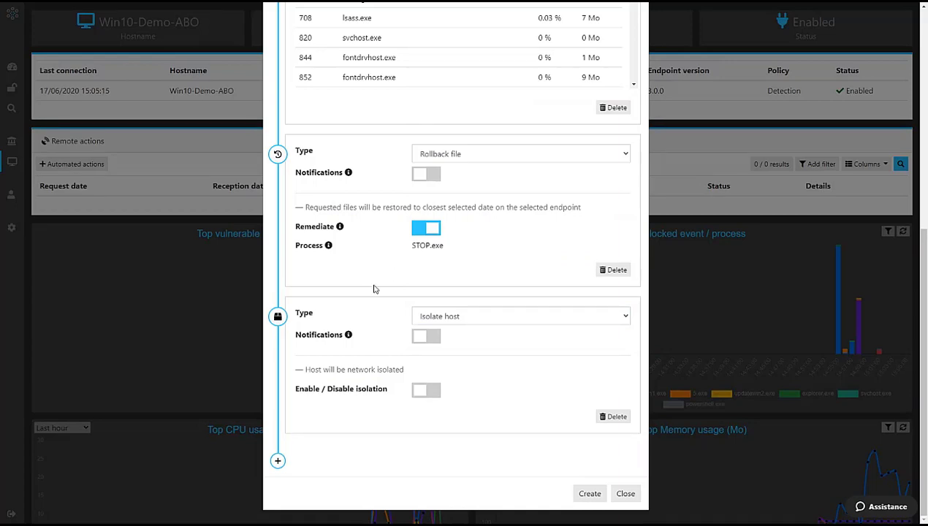
scroll(374, 289, up, 5)
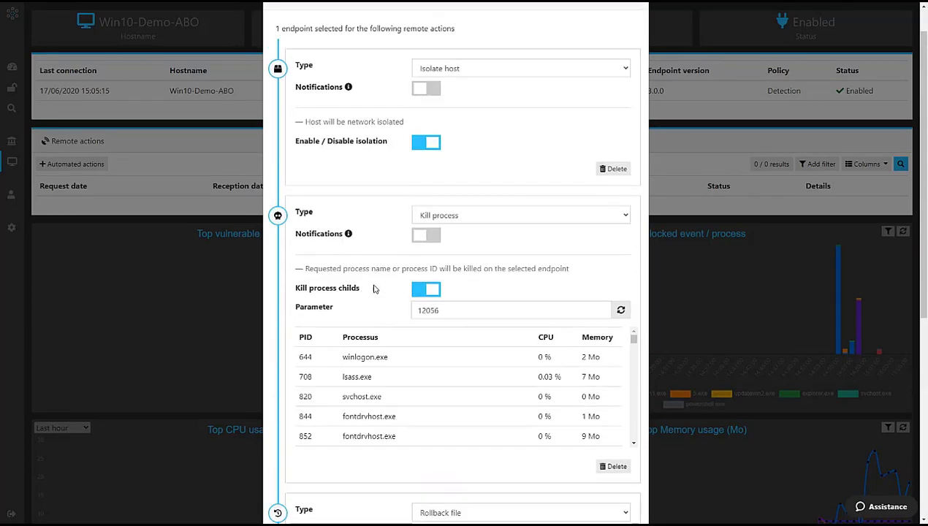
scroll(373, 289, down, 5)
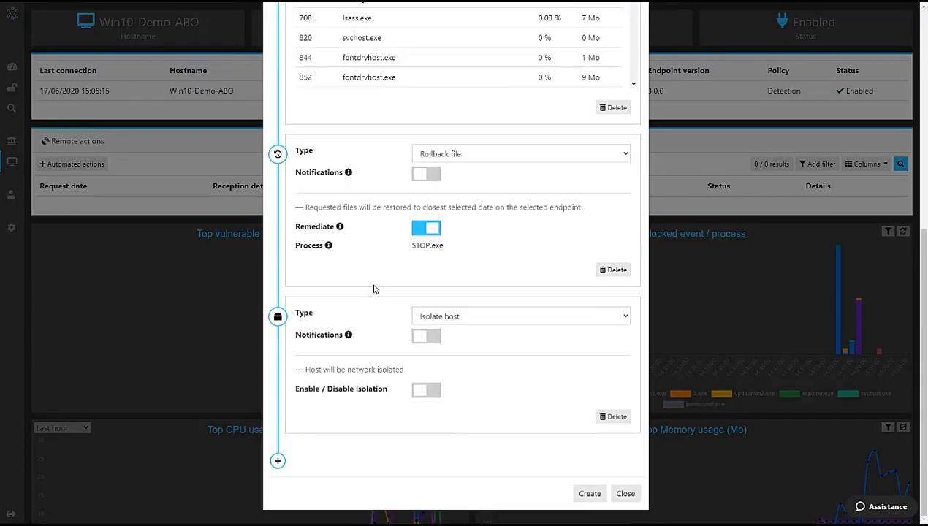
Create the automated actions, confirming the kill of process 12056 and the rollback, and check the rollback's status.
click(587, 493)
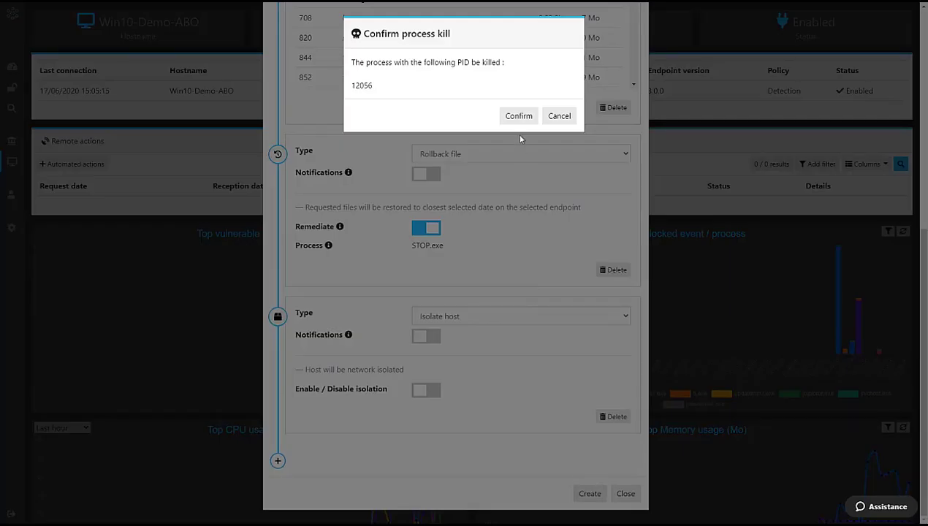
click(519, 116)
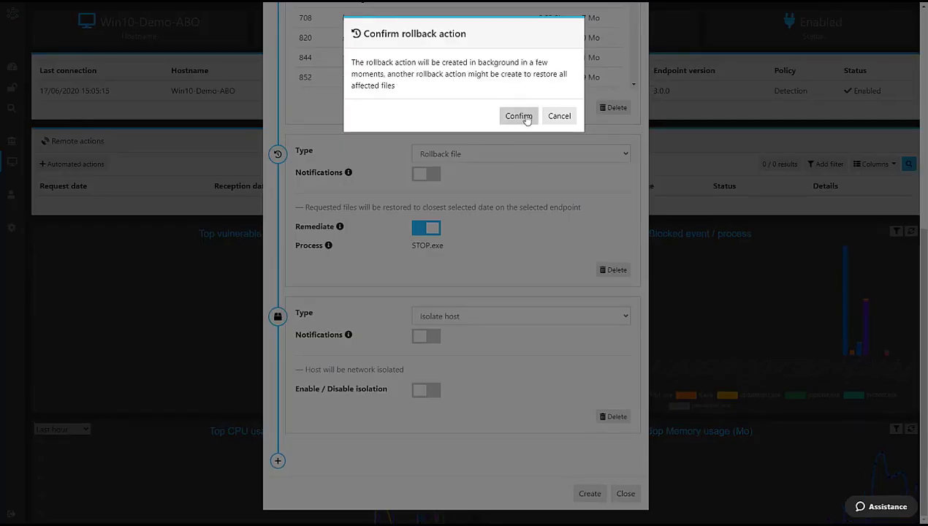
click(519, 116)
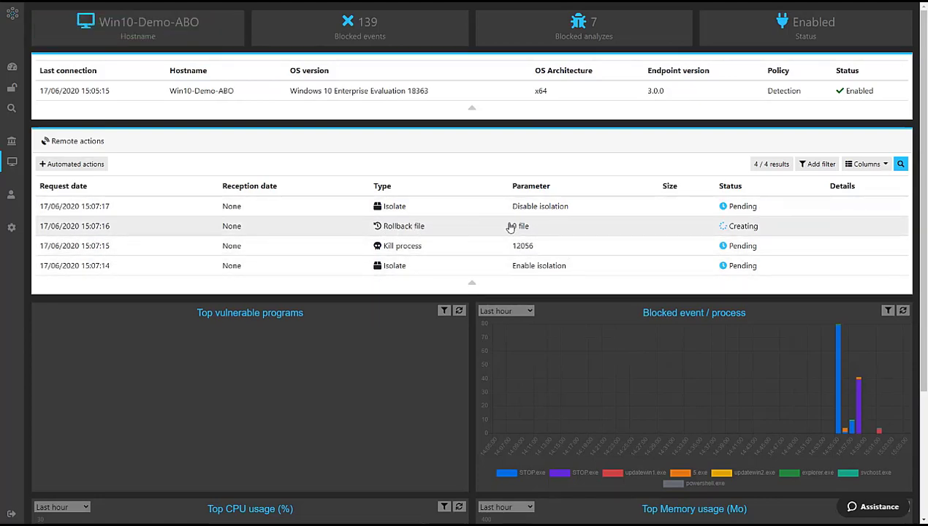
double_click(749, 228)
click(724, 232)
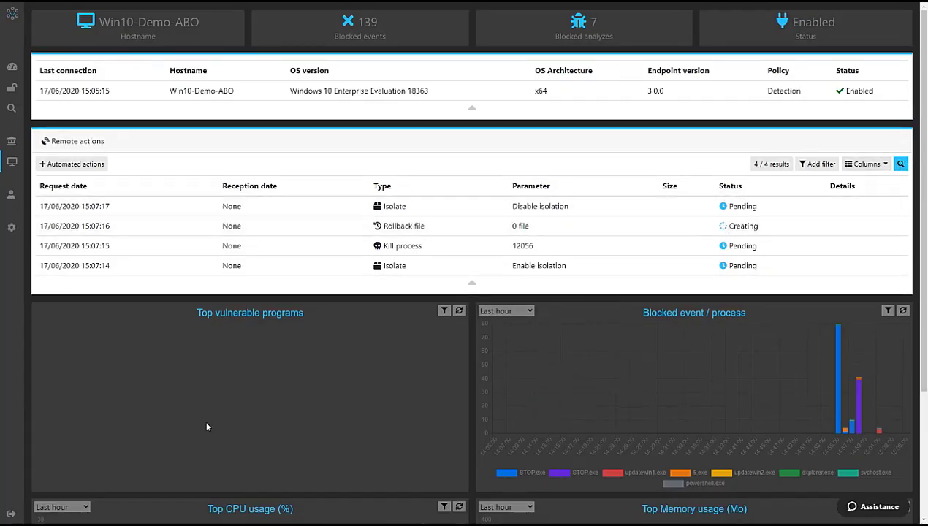
Switch to the virtual machine, check the DOCX files on its desktop and move the command prompt window higher.
key(super)
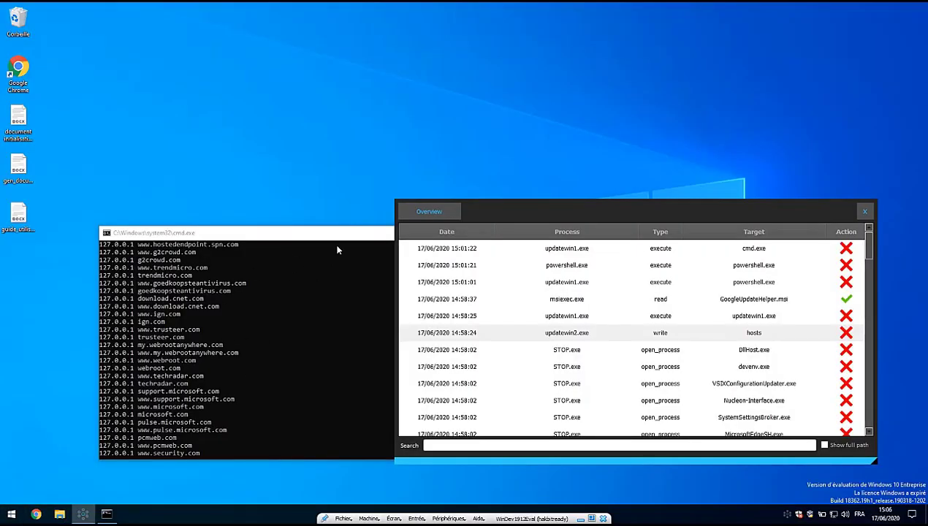
drag(47, 257, 11, 107)
drag(234, 234, 379, 91)
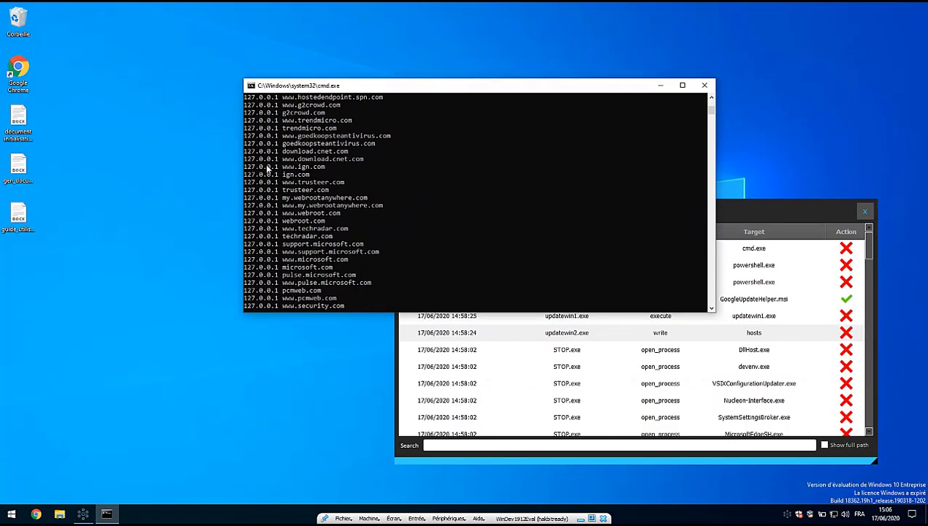
Print the hosts file again with "type hosts", look over its contents, and rearrange the command prompt and Overview windows.
click(439, 203)
key(Up)
key(Return)
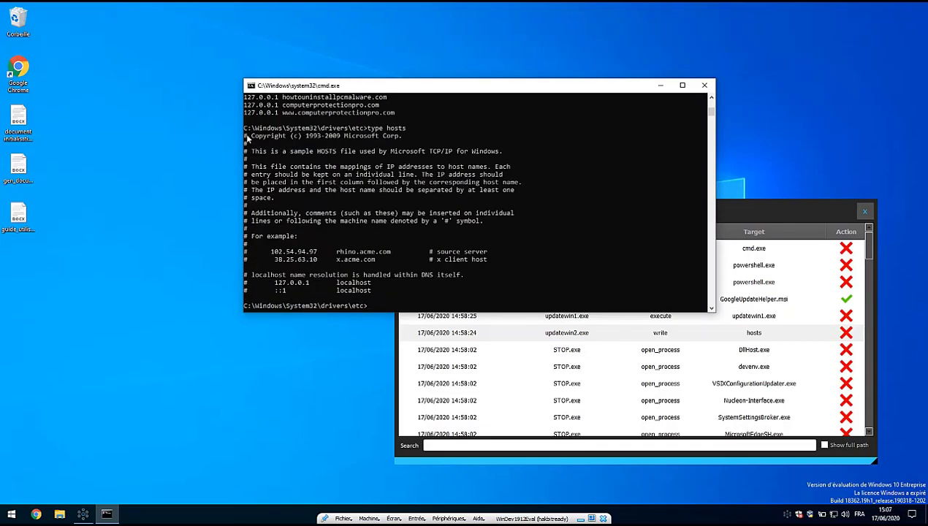
drag(247, 135, 262, 143)
text(t)
scroll(346, 189, up, 2)
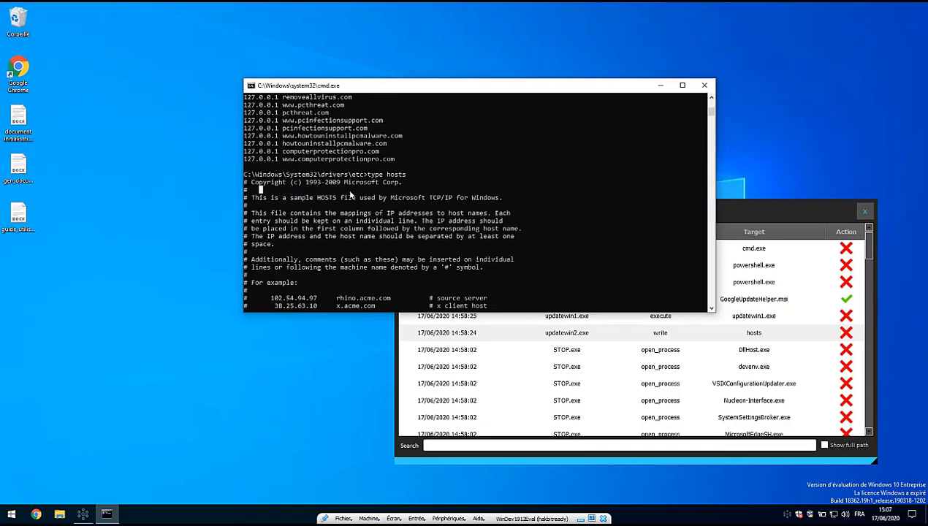
drag(506, 87, 391, 147)
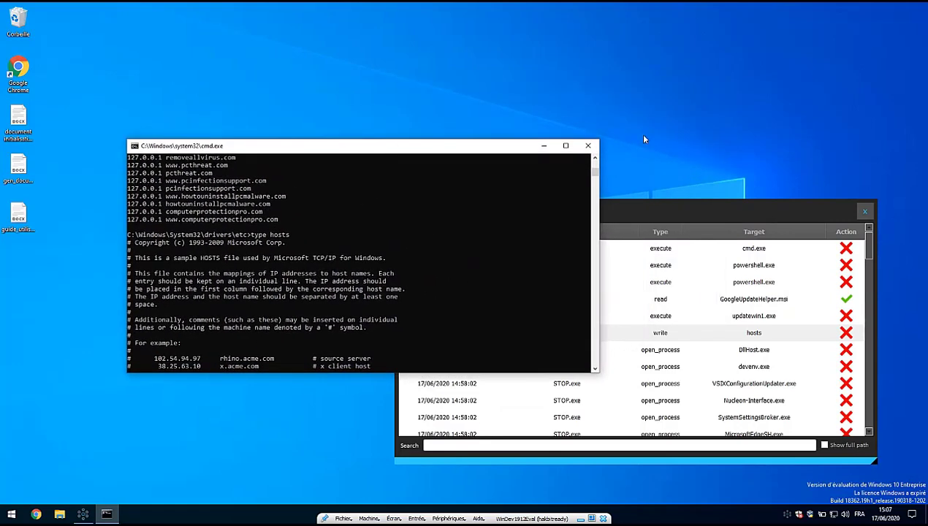
drag(705, 211, 727, 192)
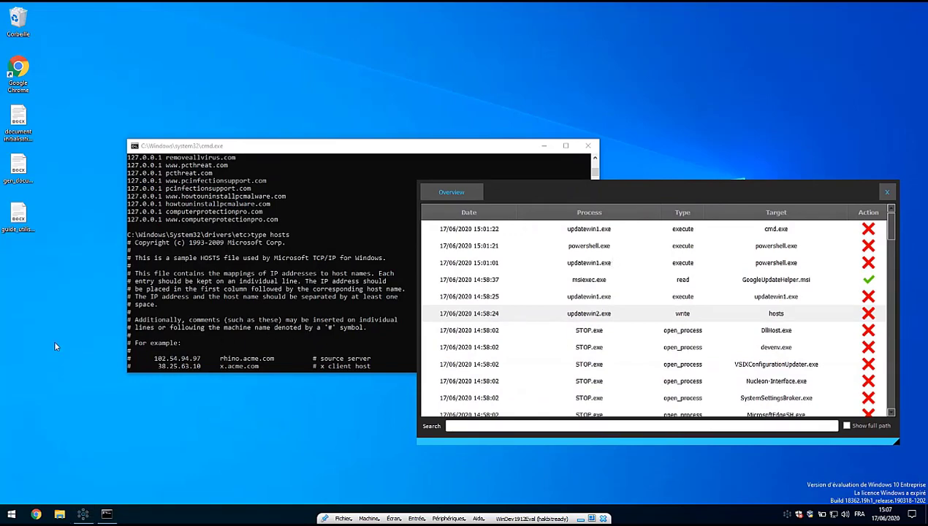
Return to the Nucleon Security console and refresh the remote actions of Win10-Demo-ABO.
click(581, 517)
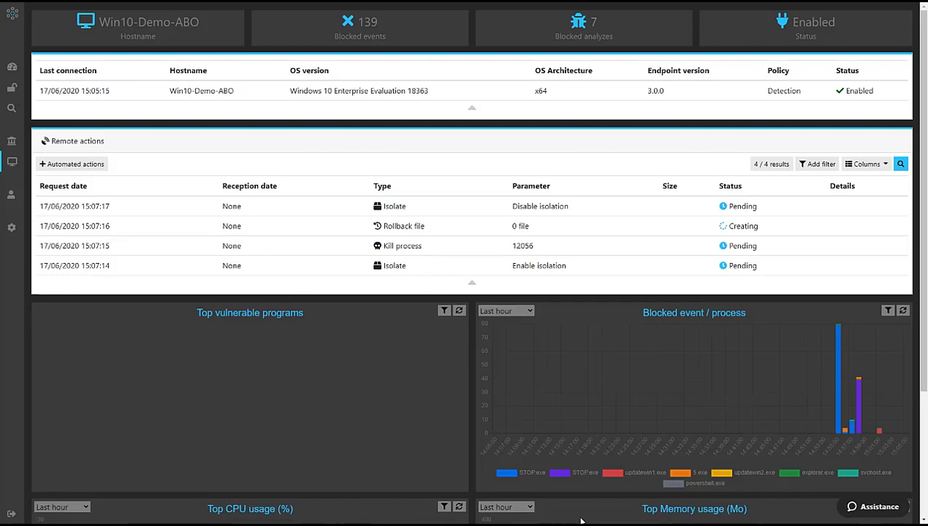
click(899, 165)
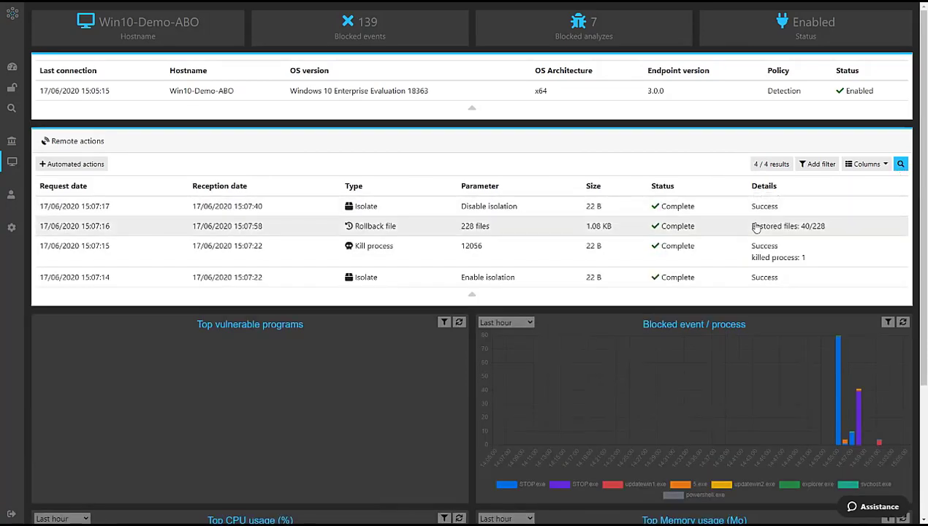